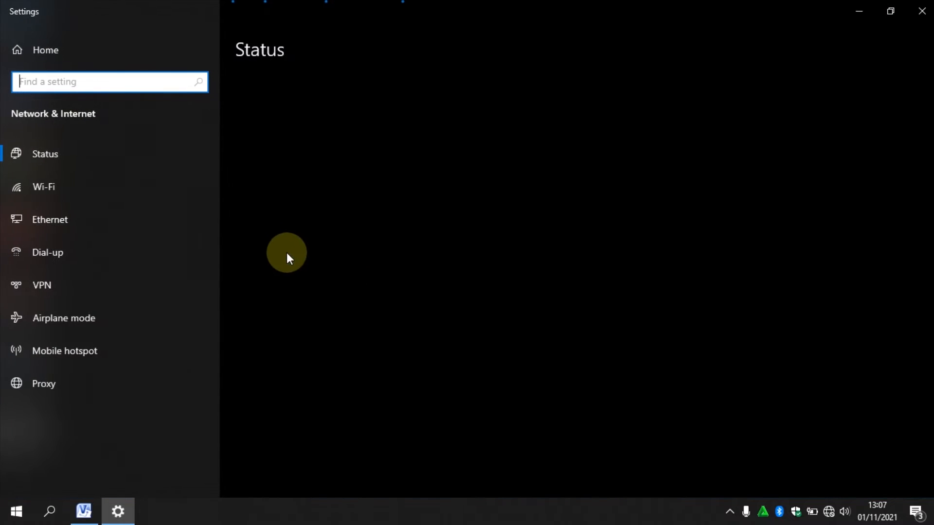
Step: Check the Ethernet adapter's static IPv4 address and subnet mask in its properties, closing the network windows when done
scroll(380, 305, down, 3)
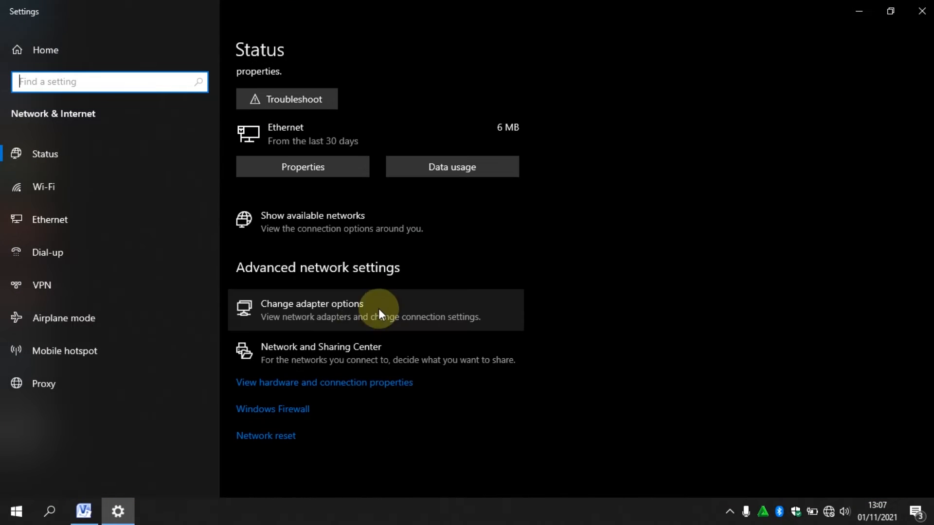
click(358, 322)
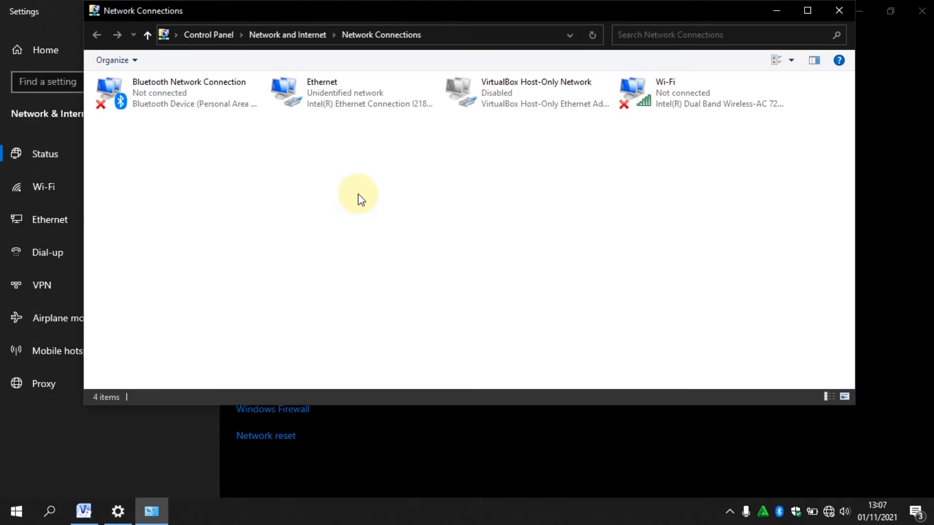
double_click(339, 97)
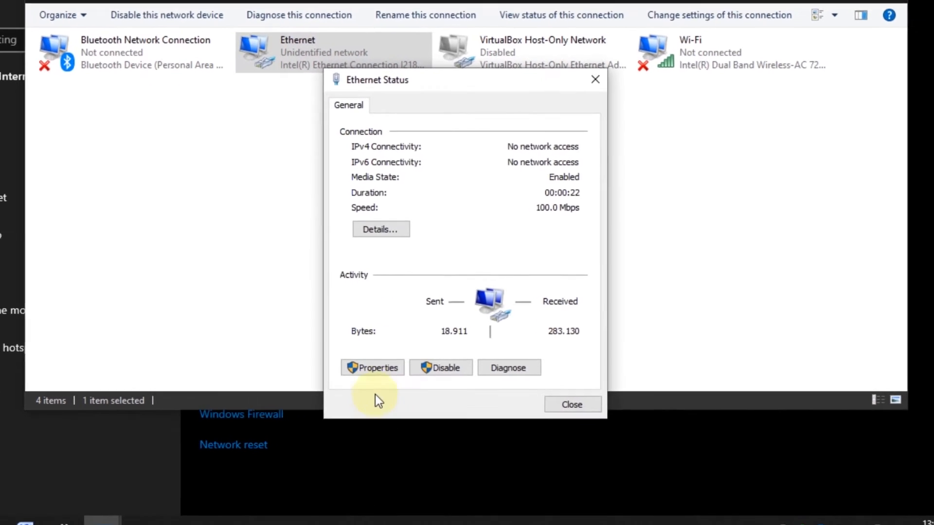
click(389, 367)
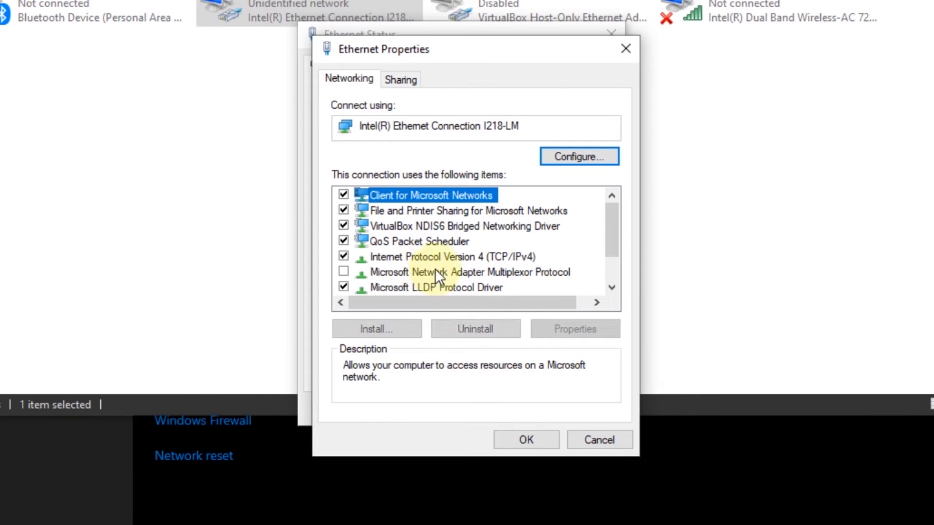
double_click(446, 257)
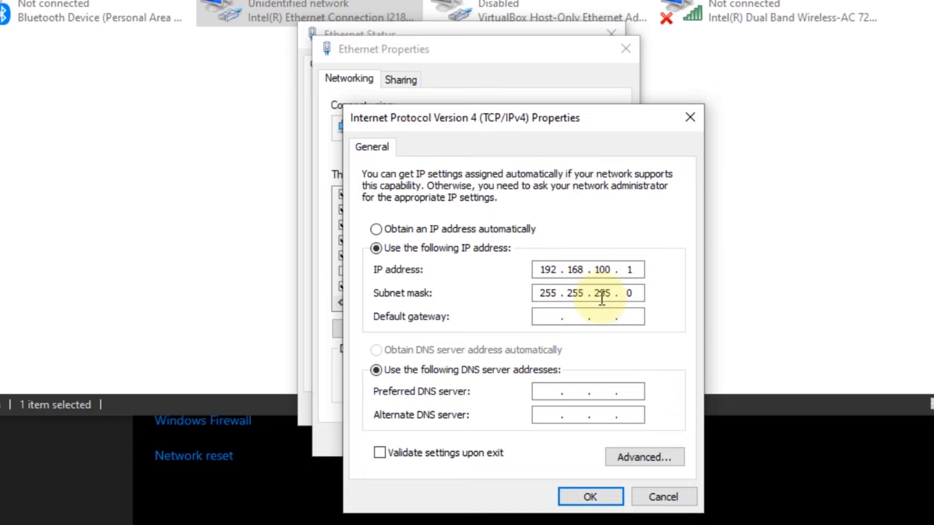
click(593, 496)
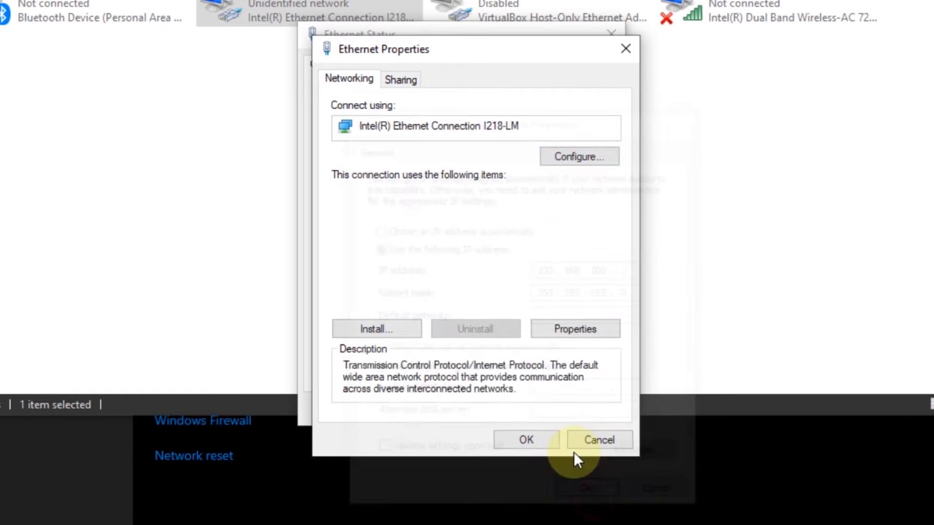
click(524, 440)
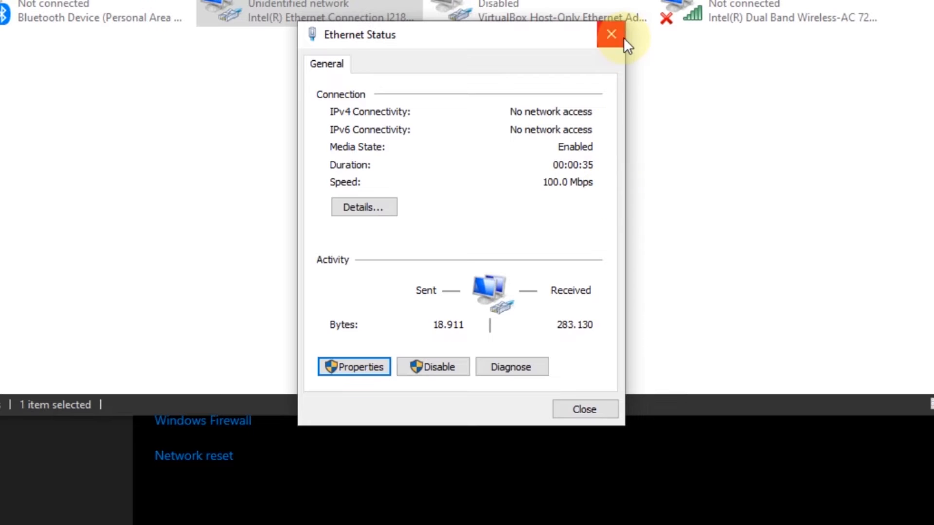
click(622, 36)
click(834, 12)
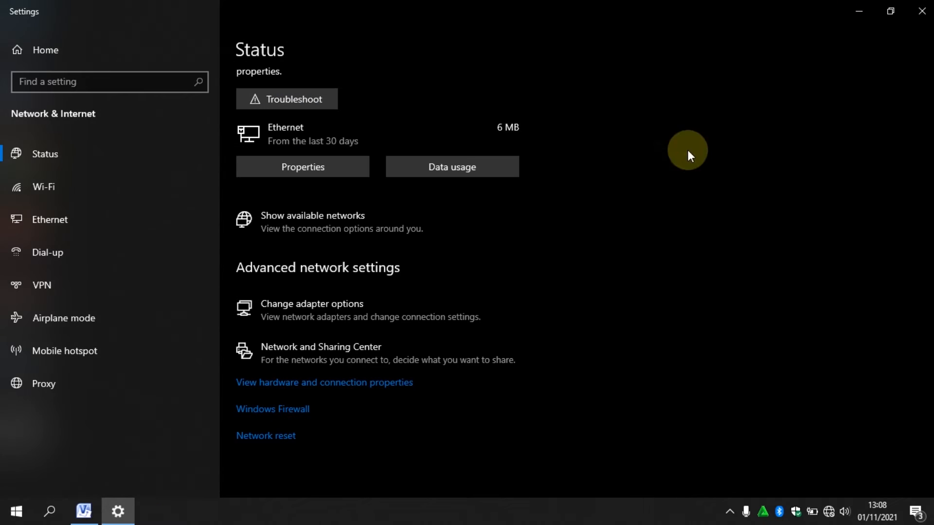
click(921, 11)
right_click(388, 239)
click(438, 280)
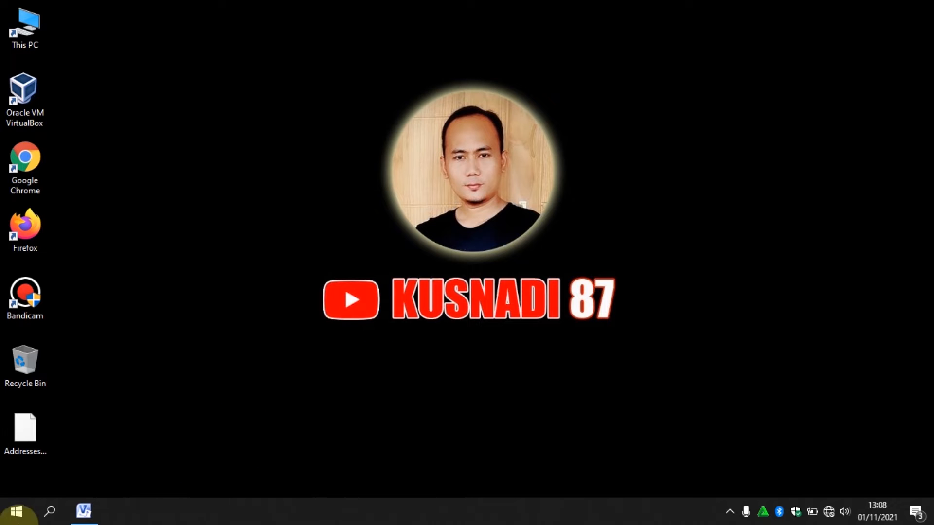
Step: Launch WinBox and refresh the list of neighboring routers
click(16, 510)
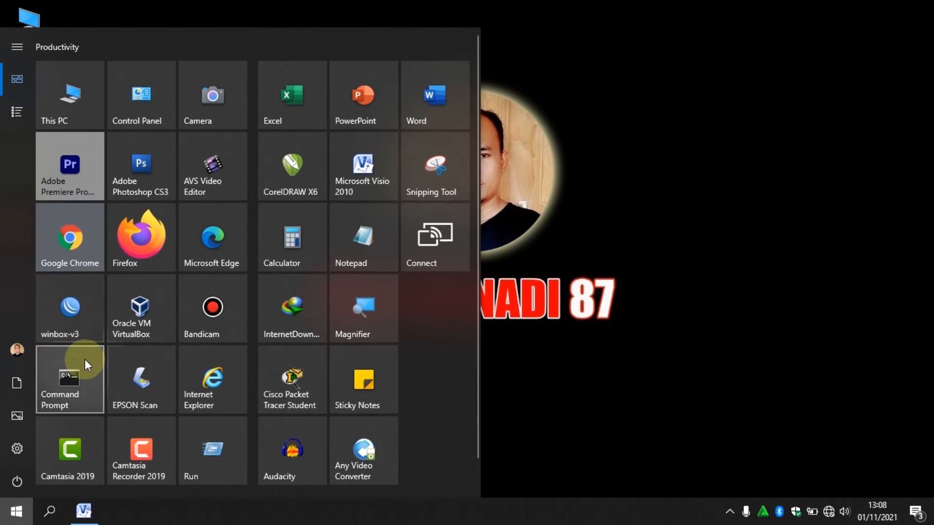
click(72, 320)
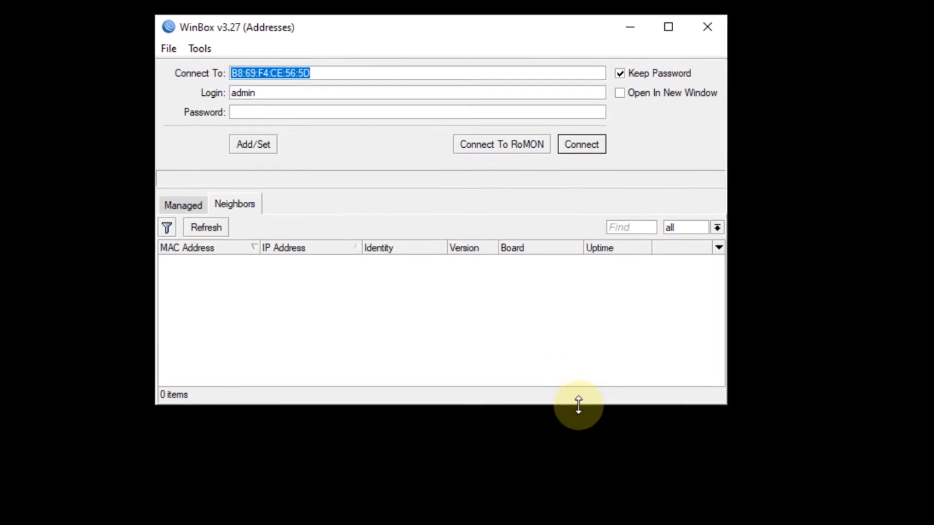
click(198, 235)
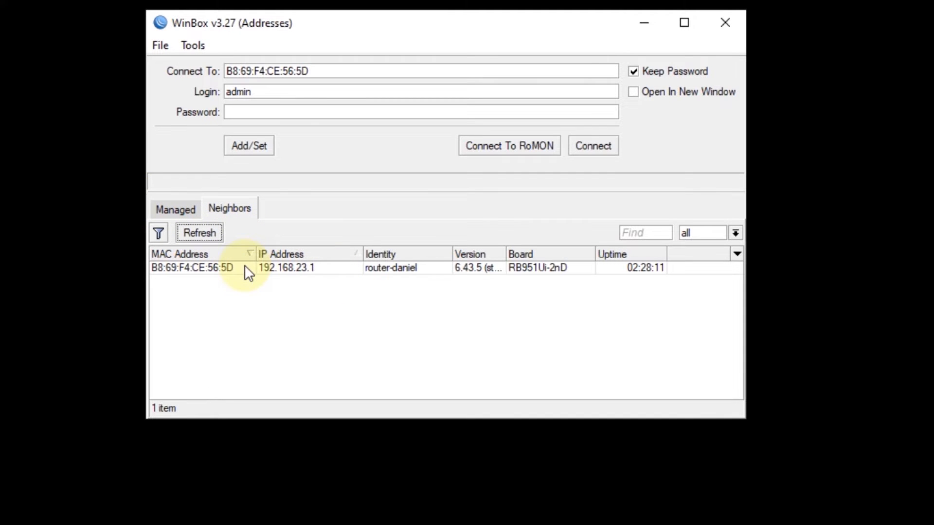
Step: Connect to the discovered RB951Ui-2nD router through its MAC address with the admin login
click(389, 267)
click(306, 269)
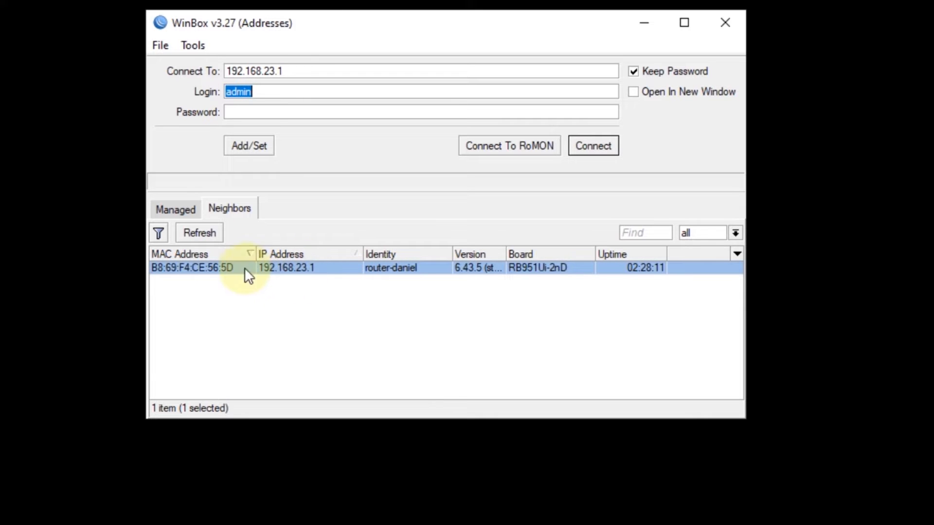
click(209, 267)
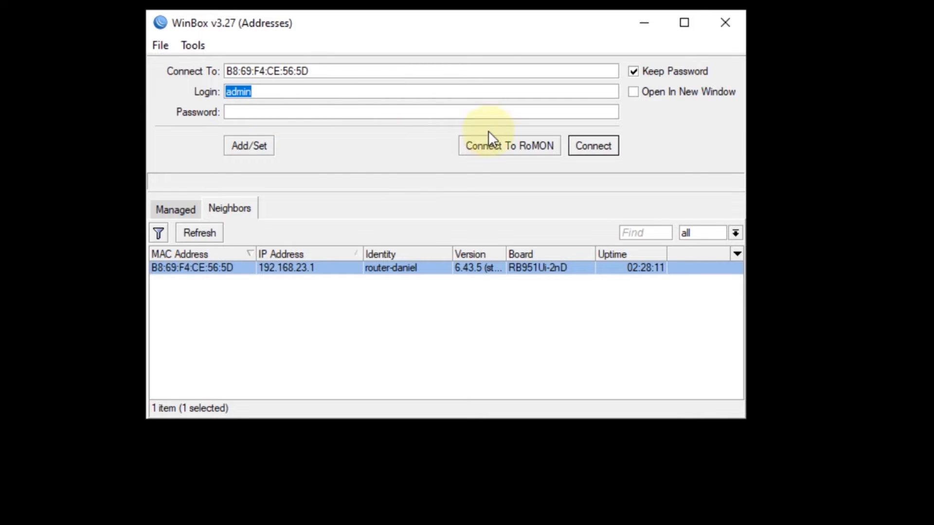
click(592, 147)
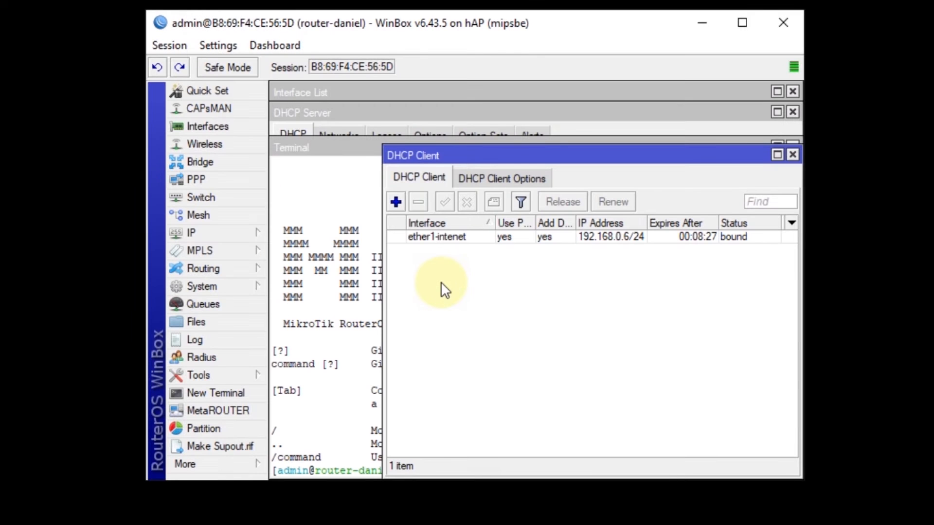
Step: Close all the windows left open in the router session, including DHCP Client, Terminal, Address List and Firewall
click(792, 154)
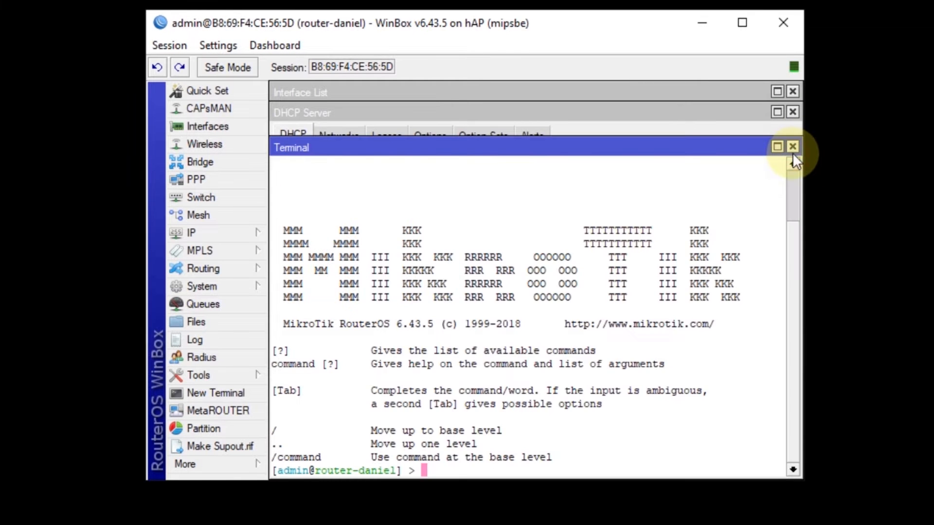
click(792, 149)
click(792, 112)
click(792, 91)
click(792, 92)
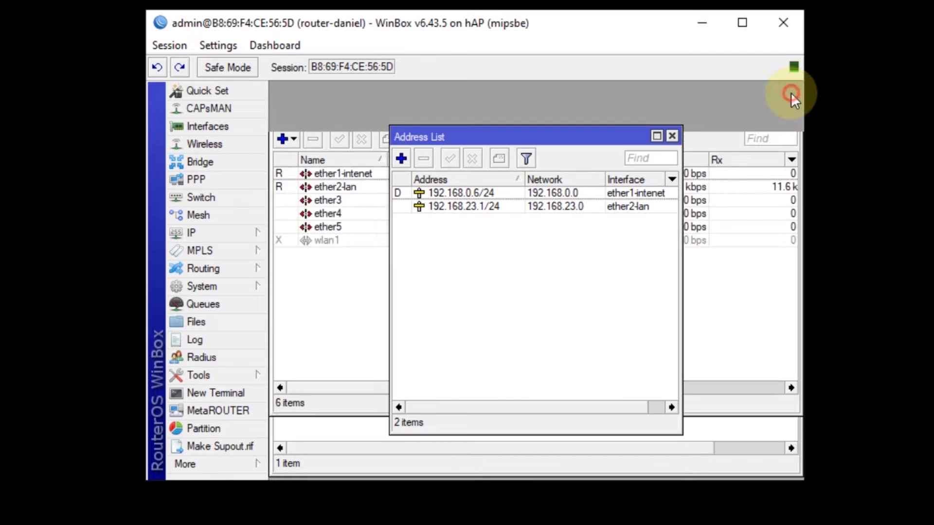
click(673, 136)
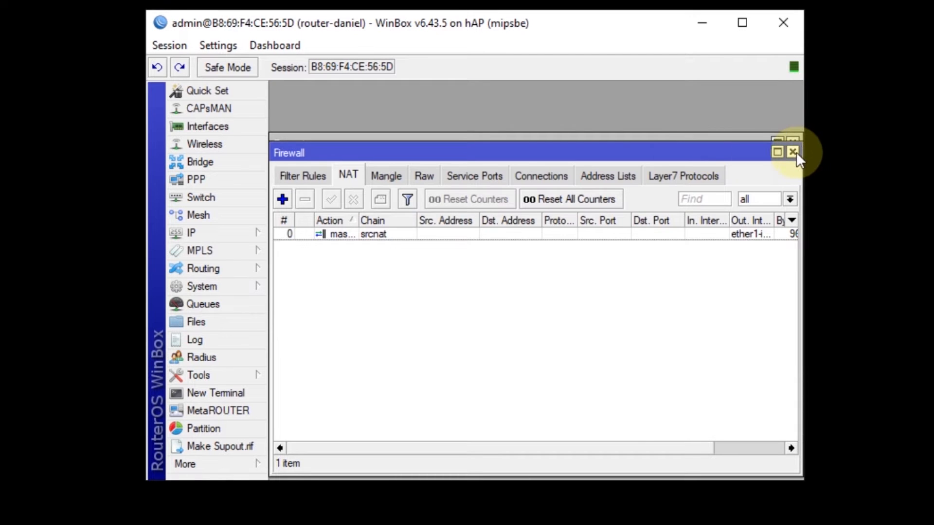
click(792, 152)
click(792, 143)
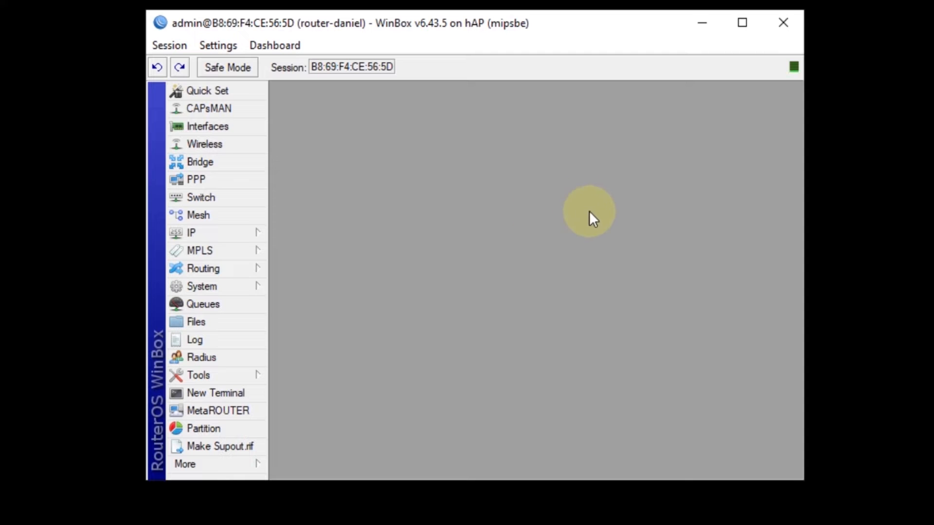
Step: Reset the router's configuration with No Default Configuration enabled, let it reboot, and reconnect to it
click(240, 288)
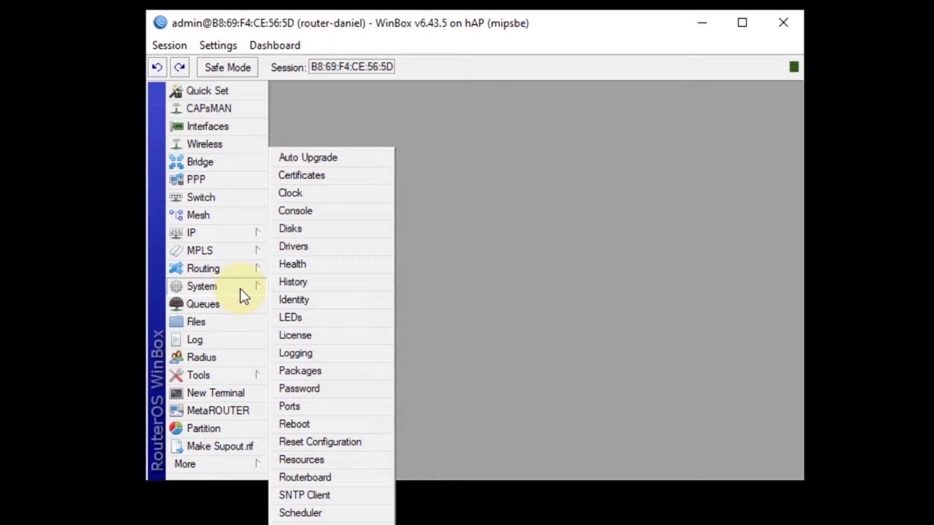
click(320, 442)
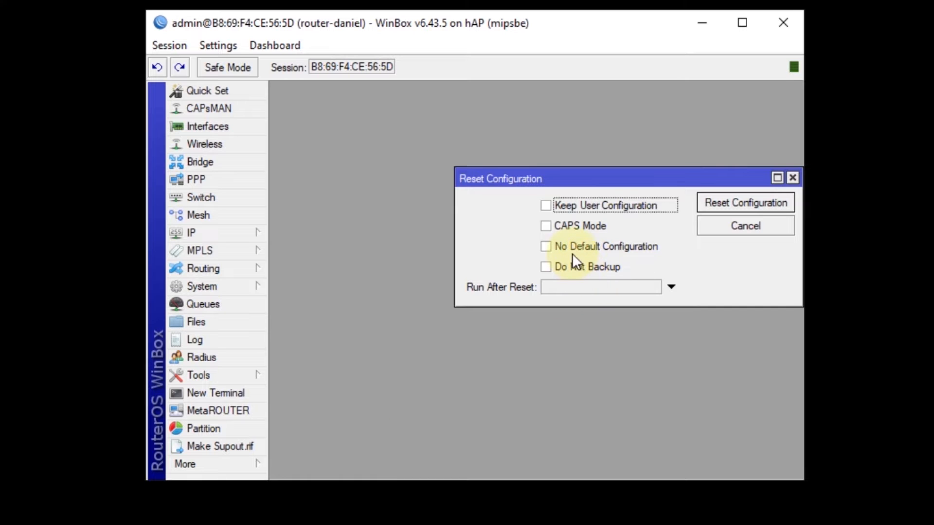
click(549, 249)
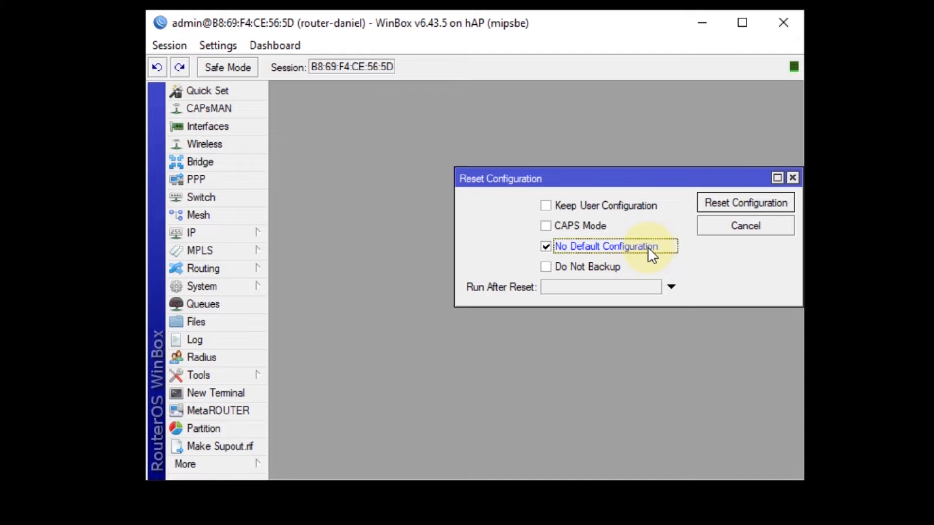
click(743, 201)
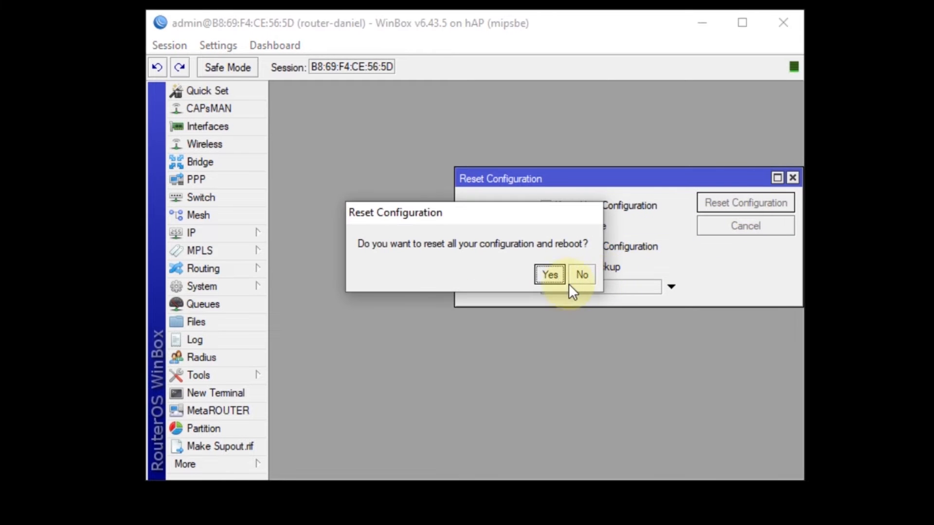
click(549, 274)
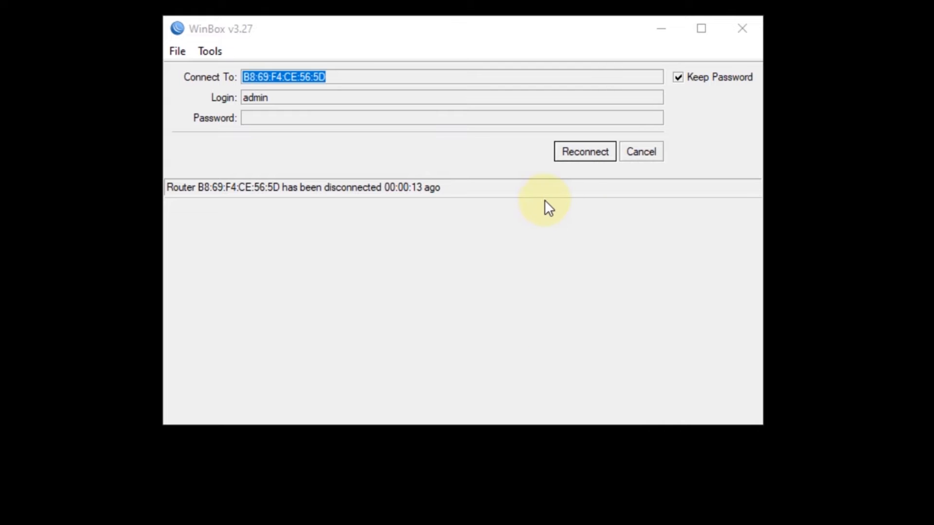
click(586, 154)
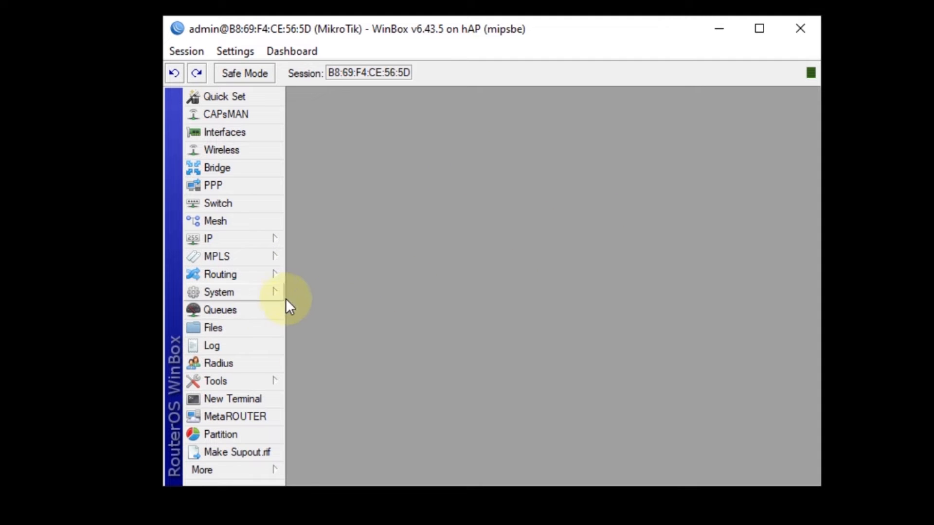
Step: Check the IP address list and the interface list for leftover configuration, closing each one
click(253, 241)
click(342, 225)
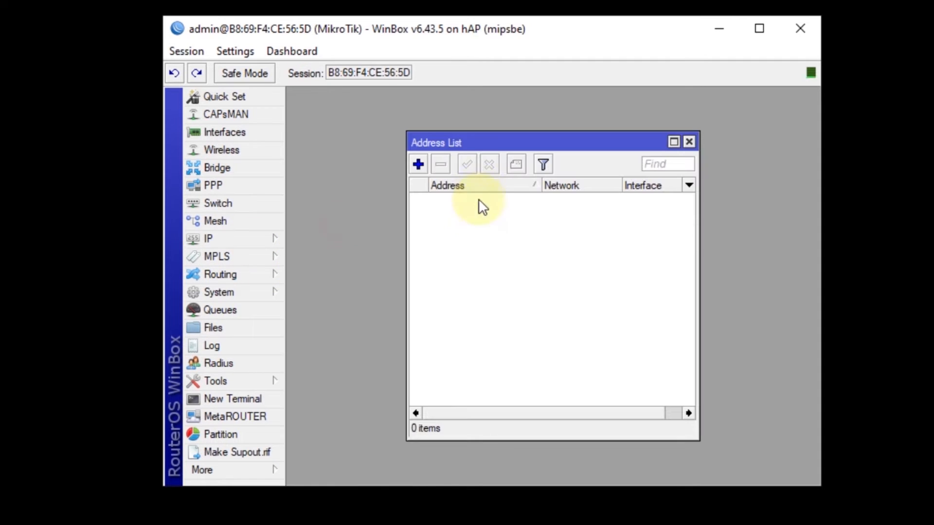
click(687, 142)
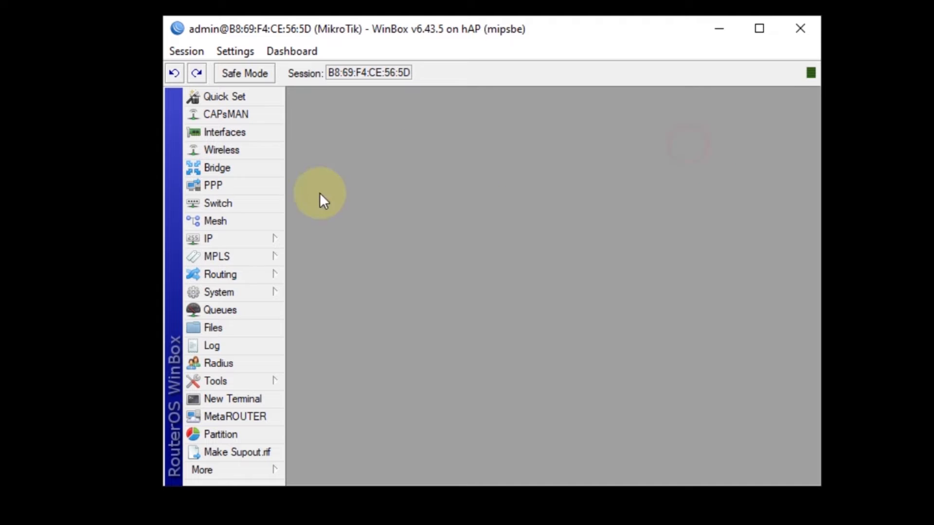
click(262, 136)
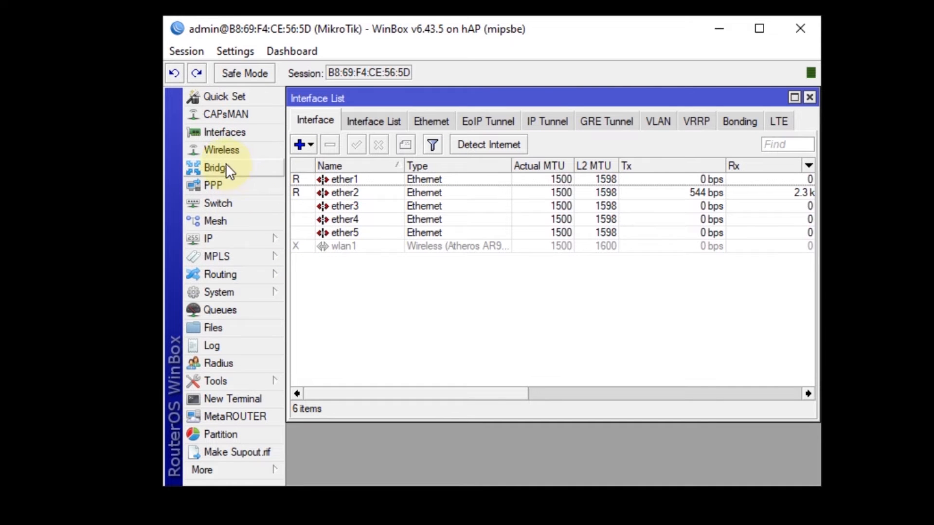
click(809, 98)
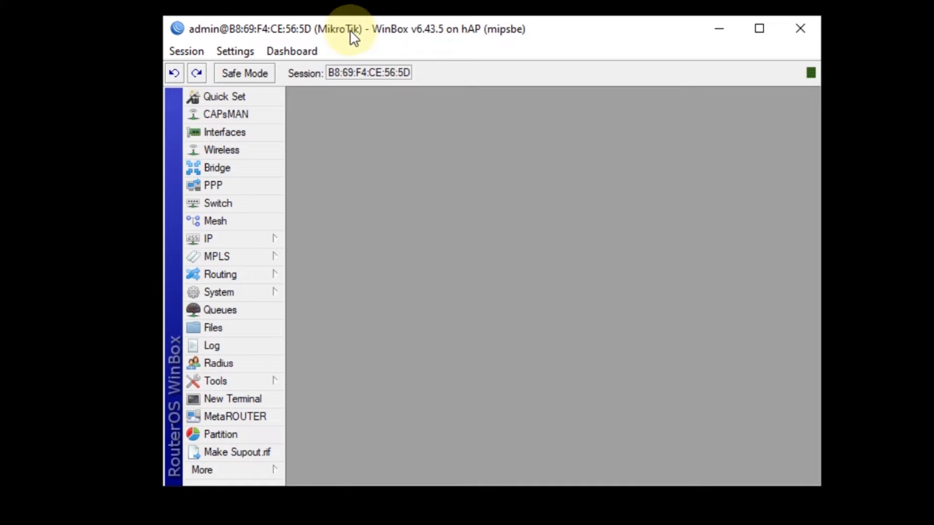
Step: Set the router's system identity to "Router-" followed by the owner's name
click(237, 292)
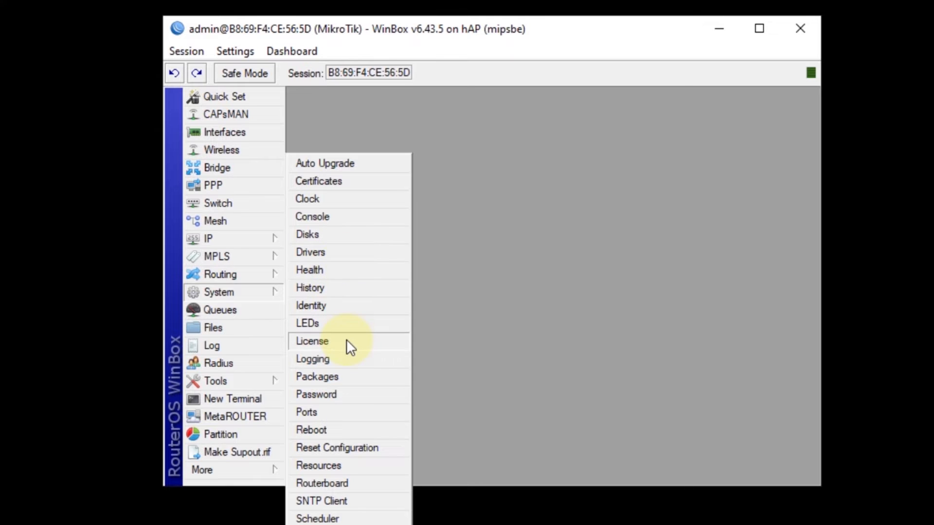
click(343, 307)
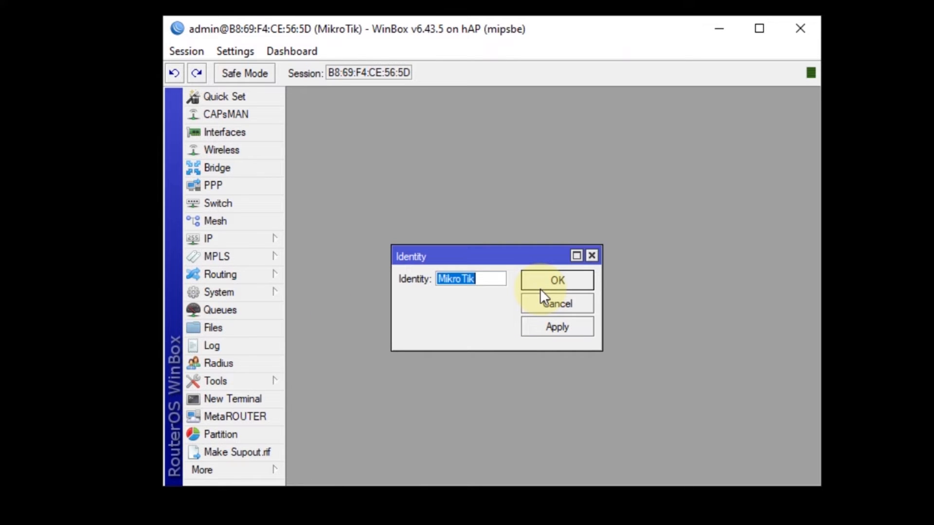
text(Router)
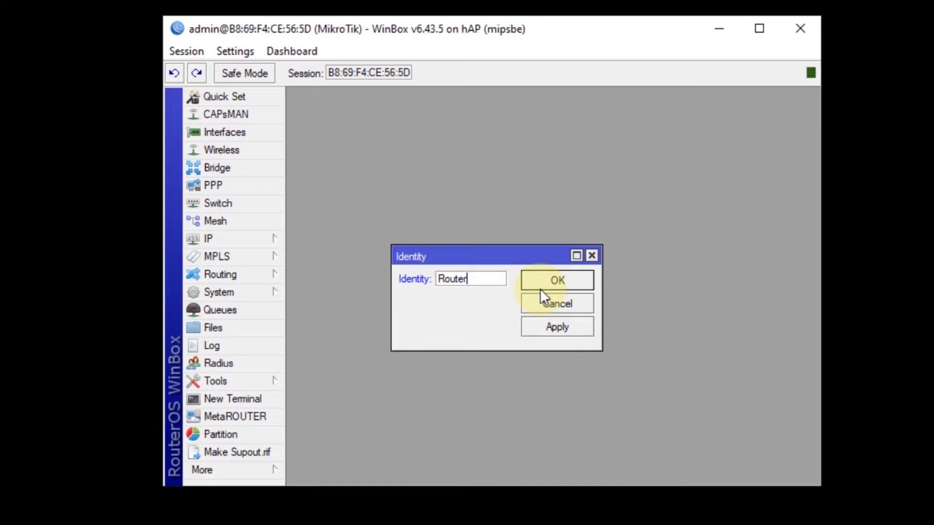
text(-Kusnadi)
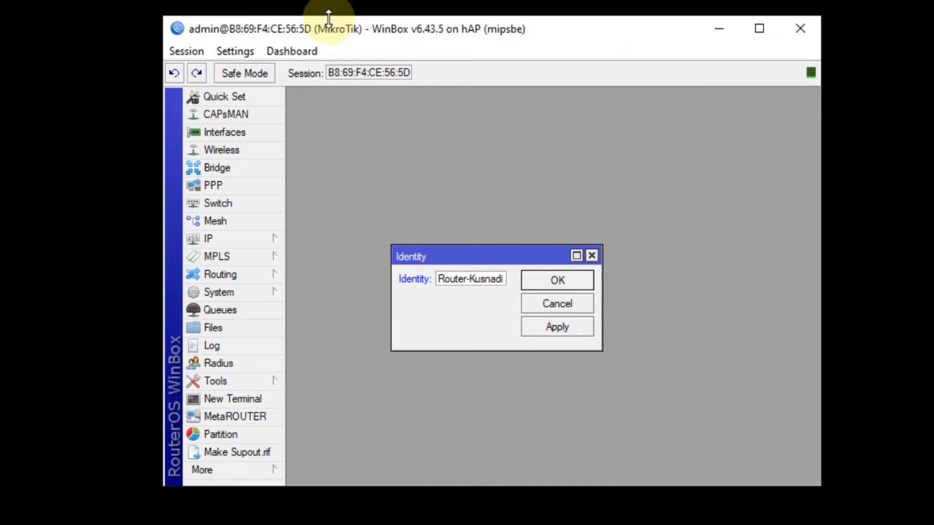
click(554, 327)
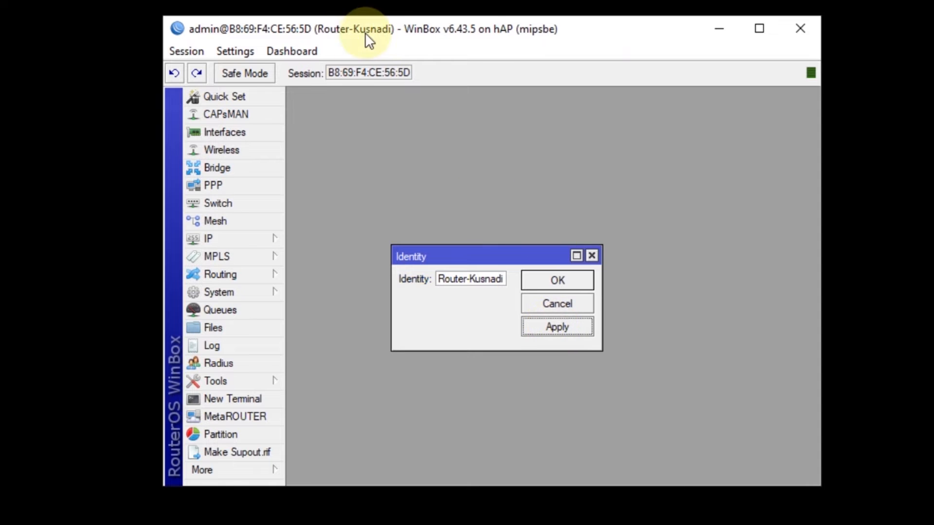
click(561, 281)
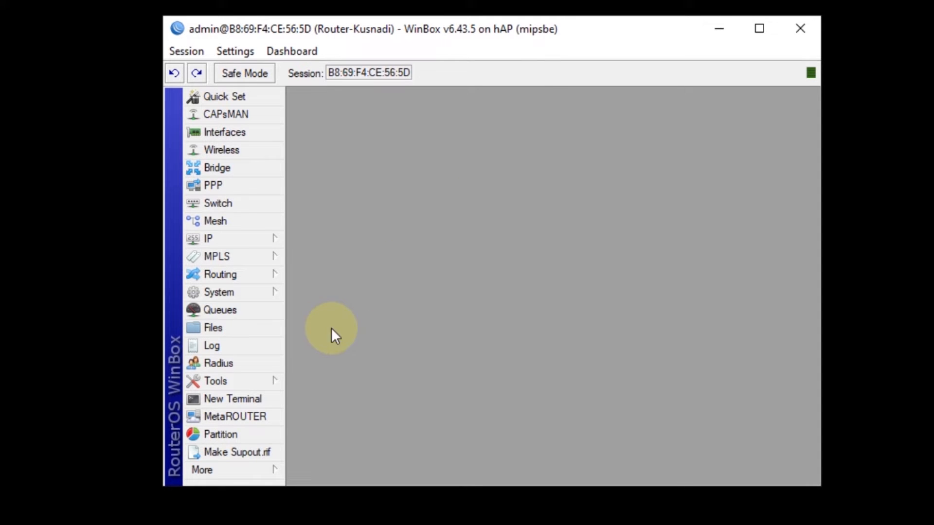
Step: Rename the ether1 interface to ether1-internet
click(253, 134)
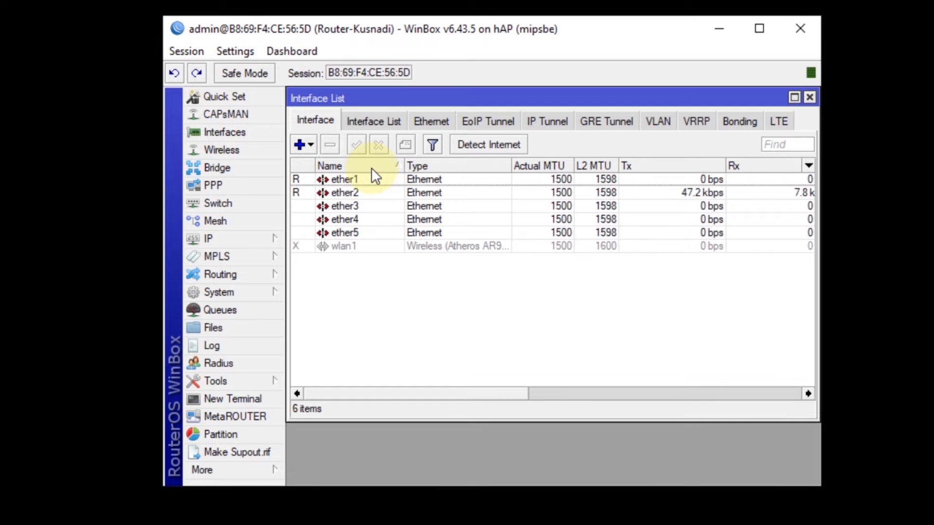
double_click(367, 179)
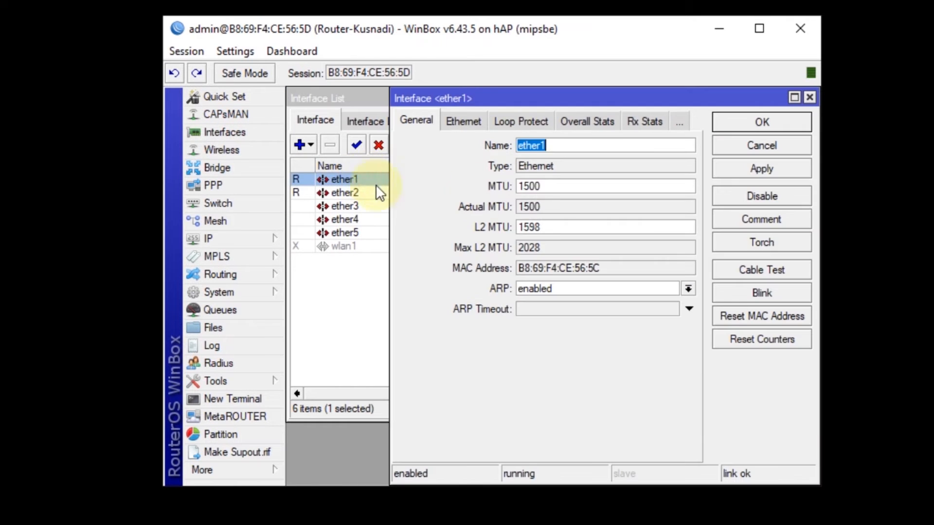
click(583, 145)
text(-internet)
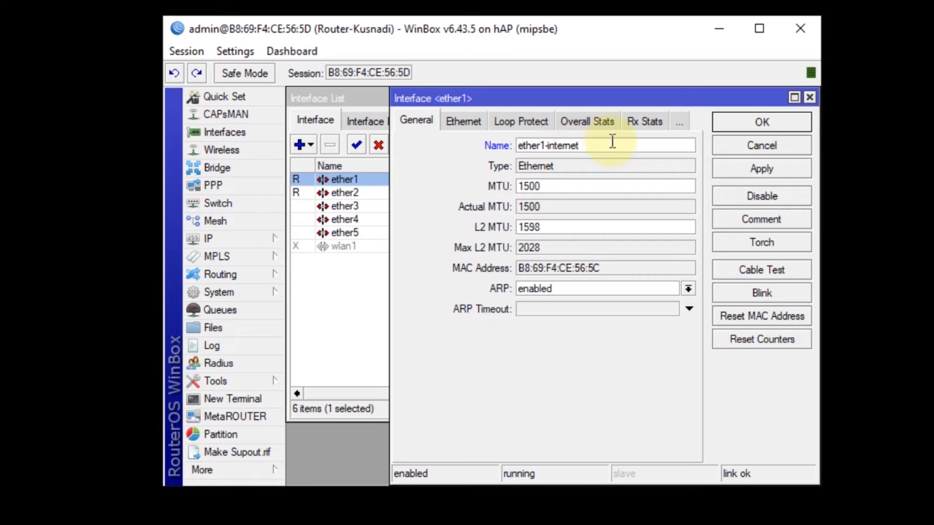
click(761, 168)
click(761, 122)
Step: Rename the ether2 interface to ether2-lan
double_click(403, 194)
click(560, 146)
text(-lan)
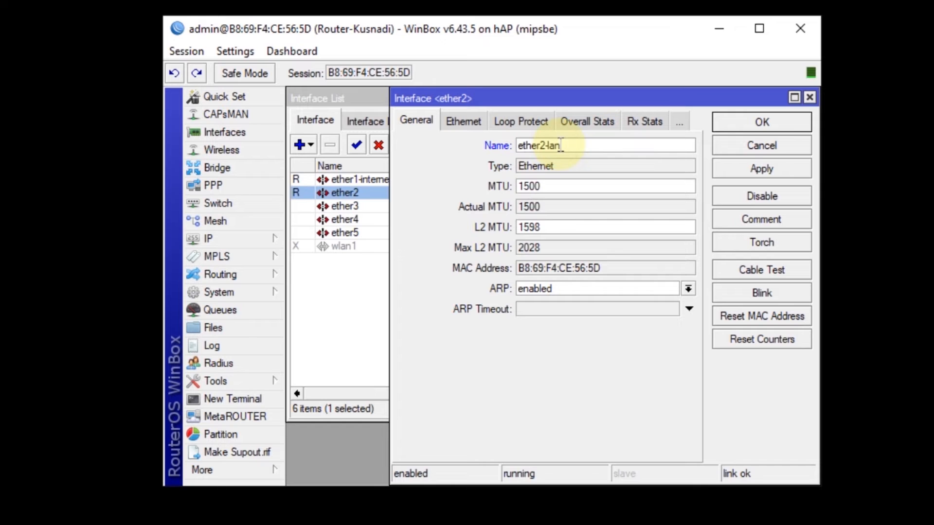
click(742, 165)
click(753, 116)
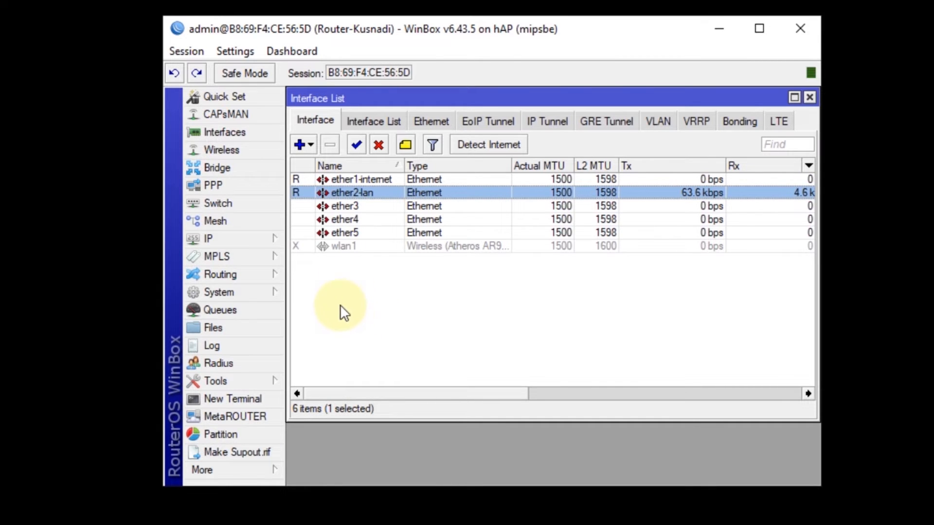
Step: Add a DHCP client on ether1-internet, keeping Use Peer DNS, Use Peer NTP and Add Default Route active
click(355, 180)
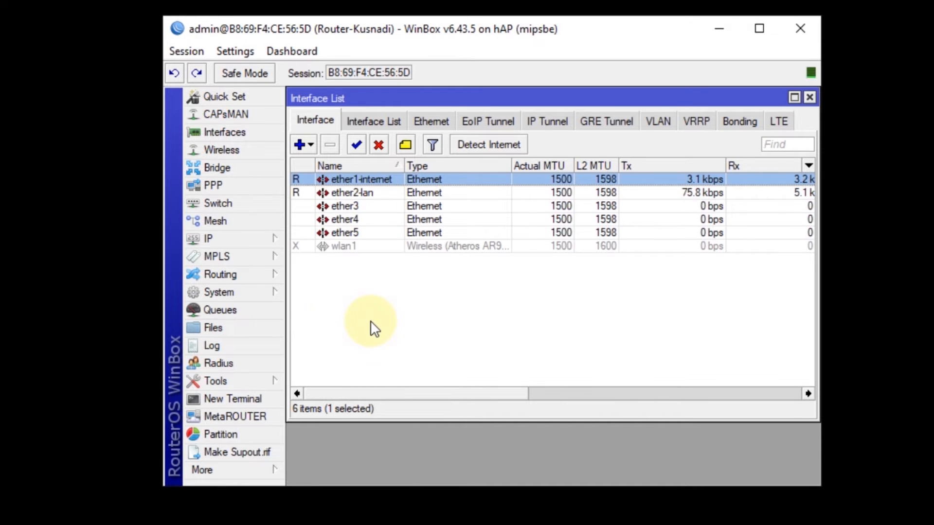
click(254, 239)
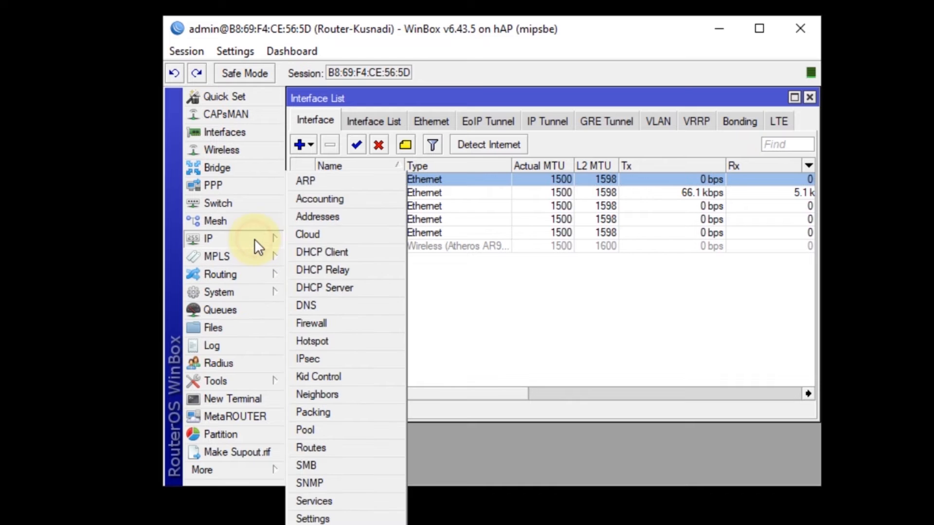
click(340, 252)
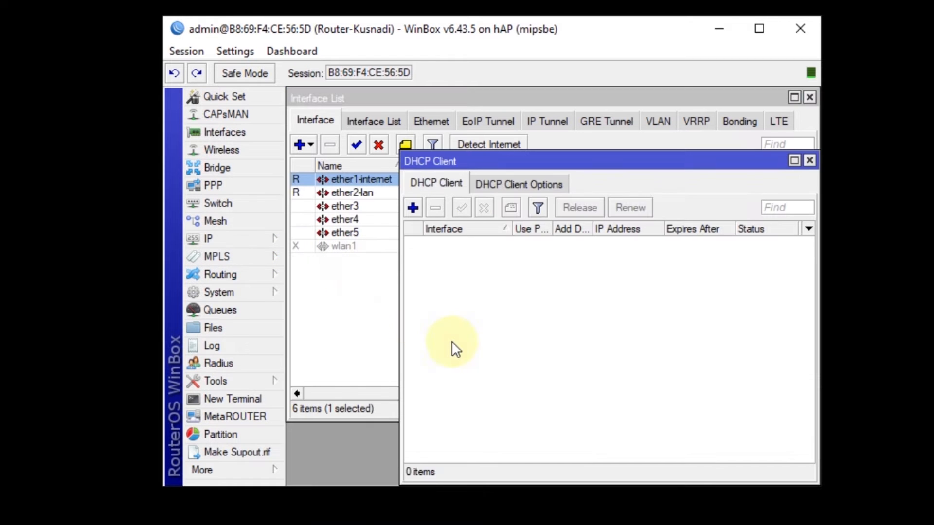
drag(518, 156, 438, 120)
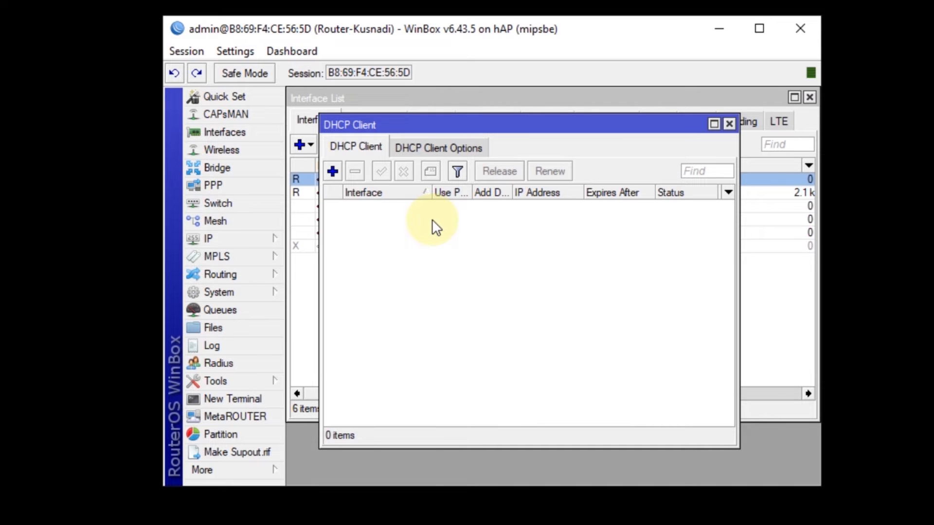
click(334, 169)
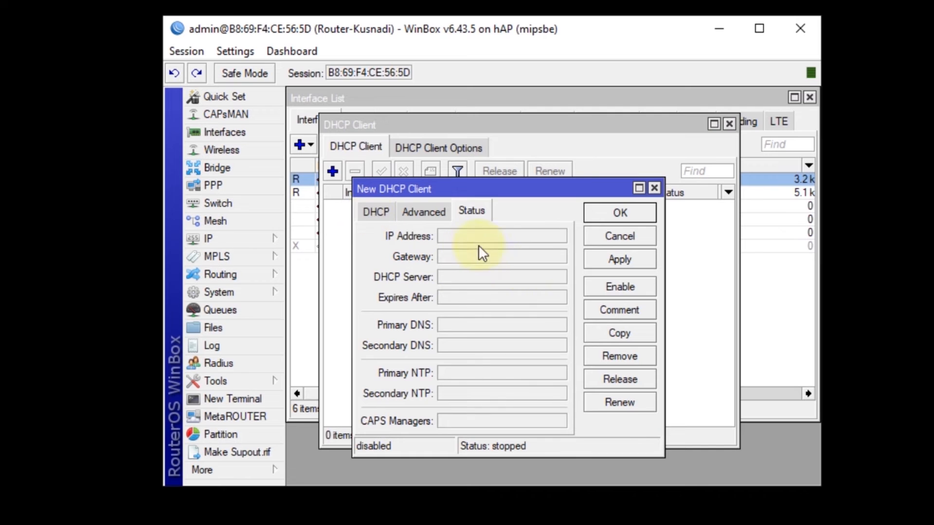
click(381, 211)
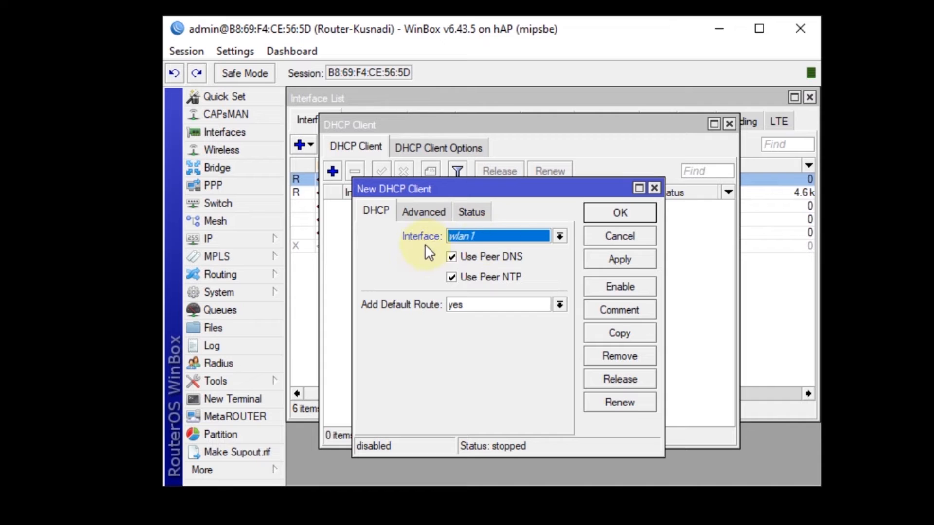
click(481, 238)
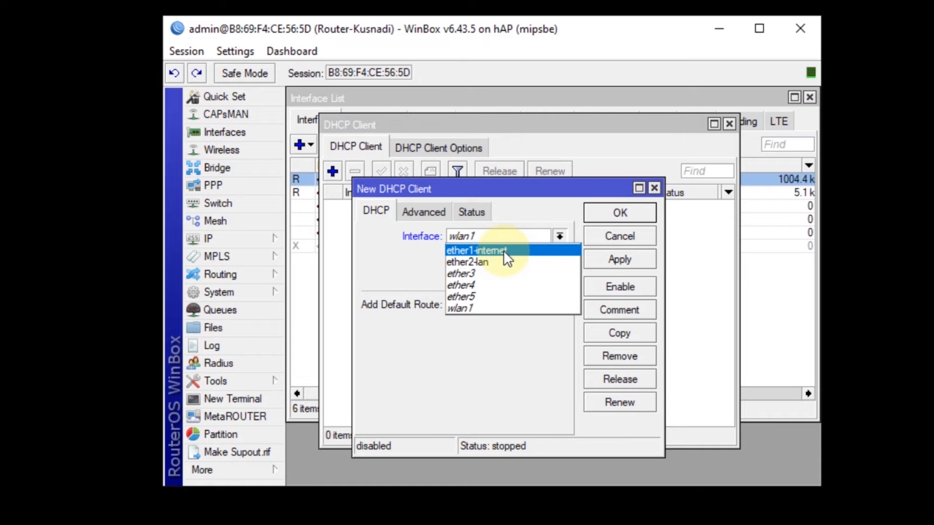
click(503, 250)
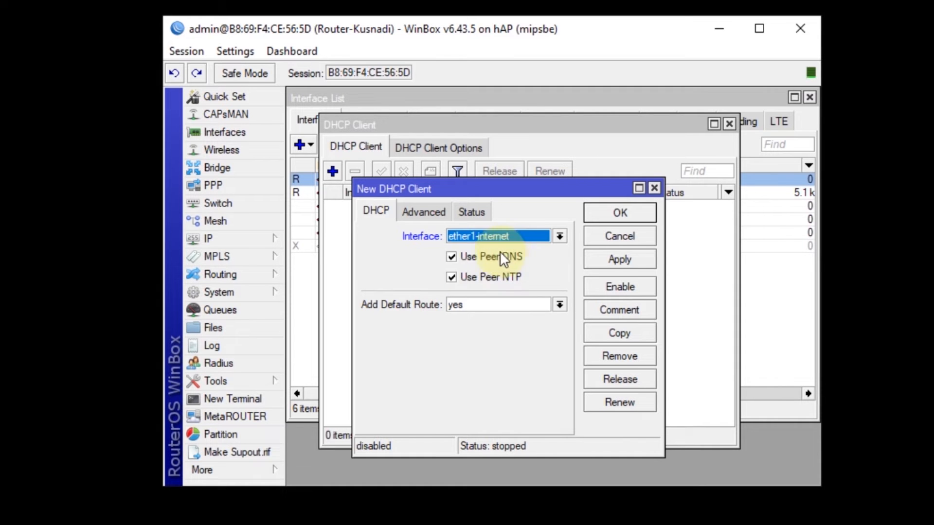
click(433, 212)
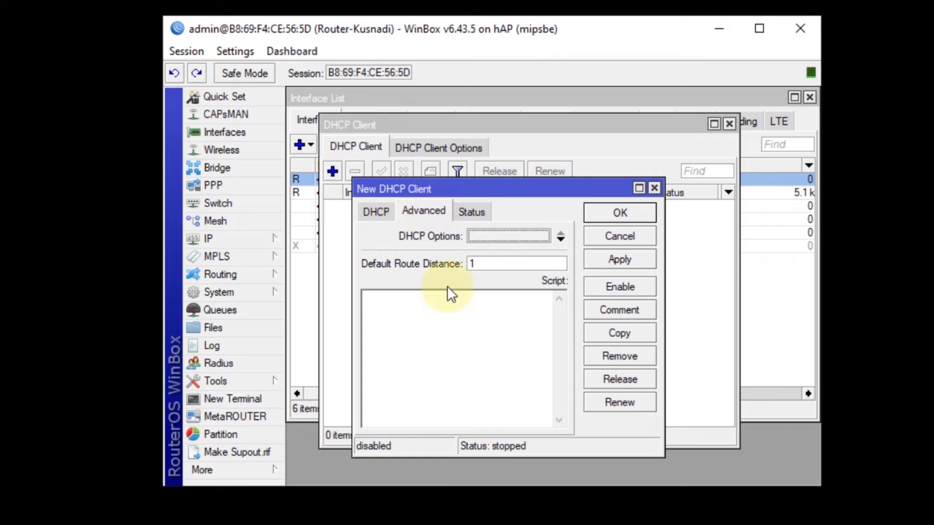
click(471, 212)
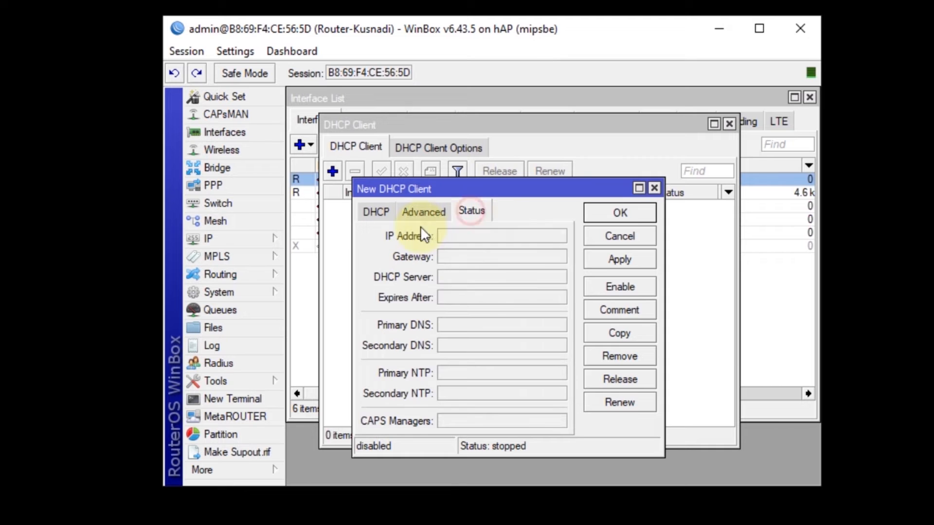
click(610, 258)
click(623, 214)
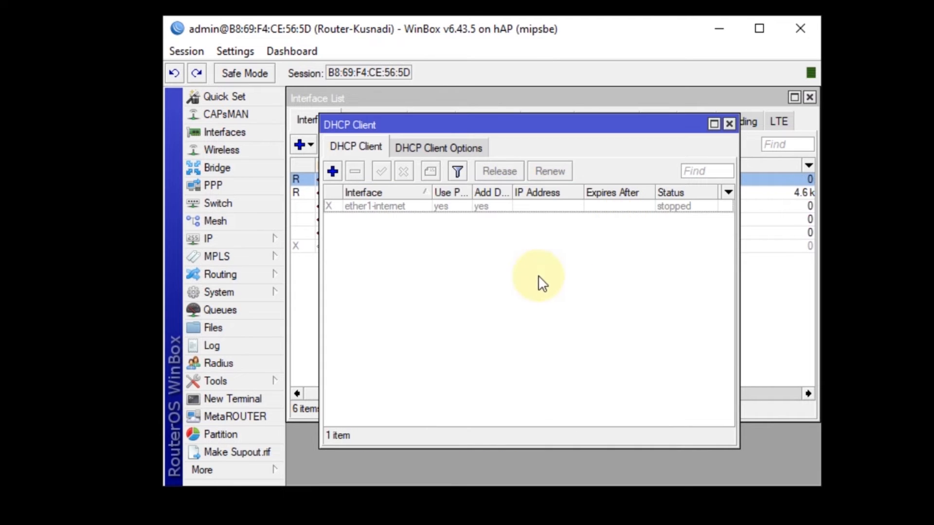
Step: Enable the DHCP client entry on ether1-internet and close the DHCP client list
click(436, 208)
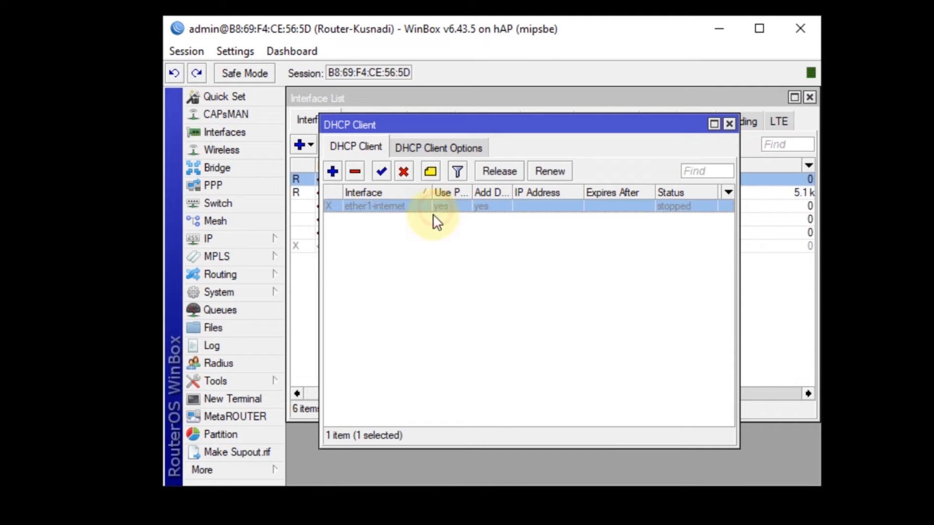
click(381, 171)
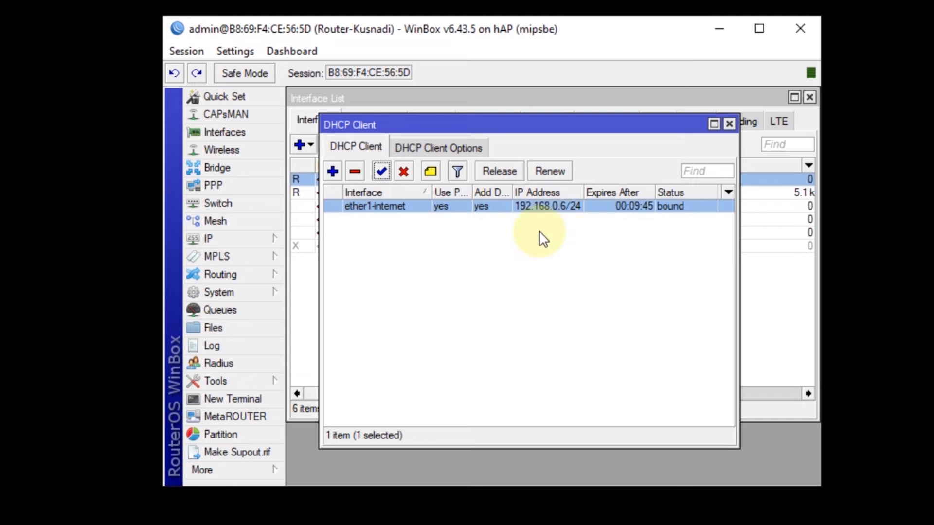
click(732, 123)
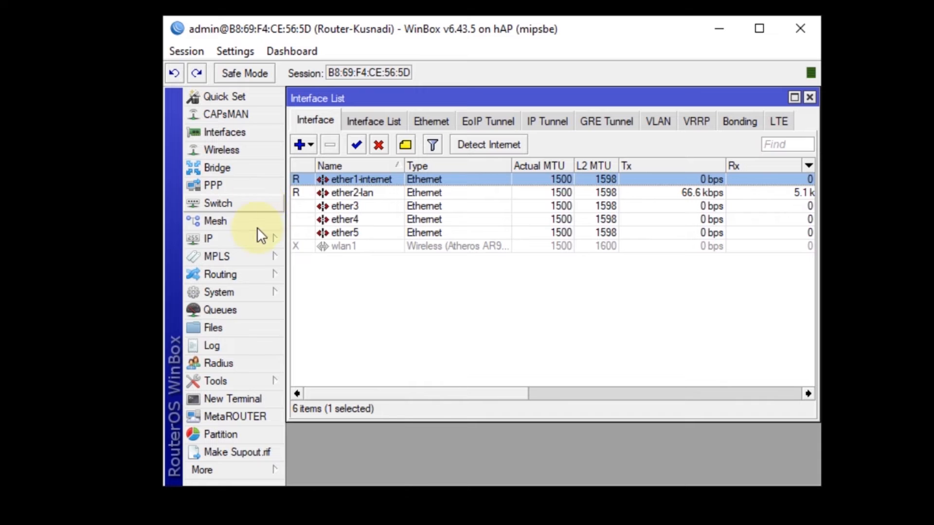
Step: Assign the IP address 192.168.1.1/24 to the ether2-lan interface, and close the address and interface lists
click(257, 242)
click(344, 215)
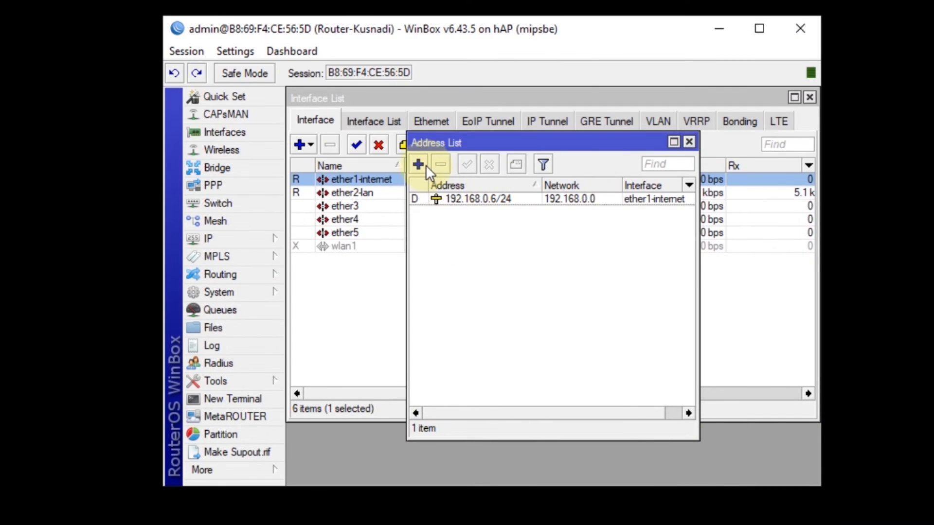
click(423, 164)
text(192.168.1.1/24)
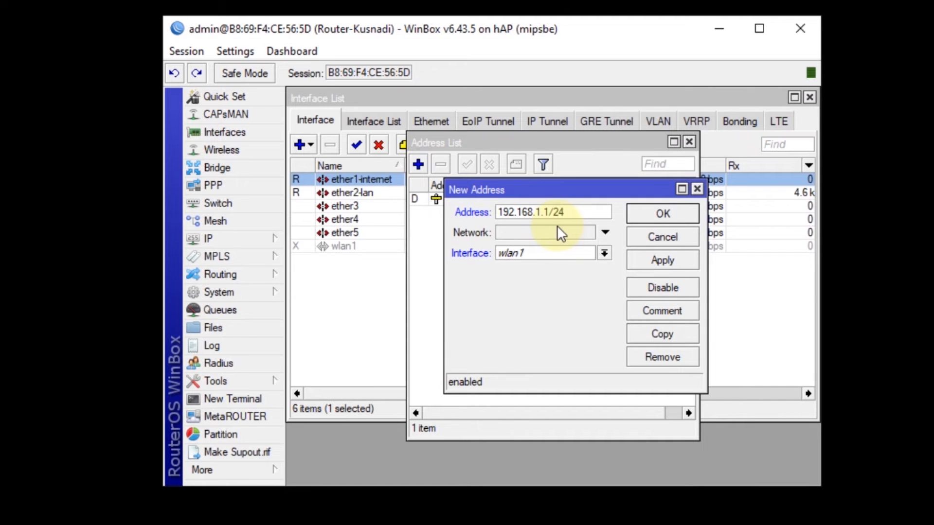
click(558, 249)
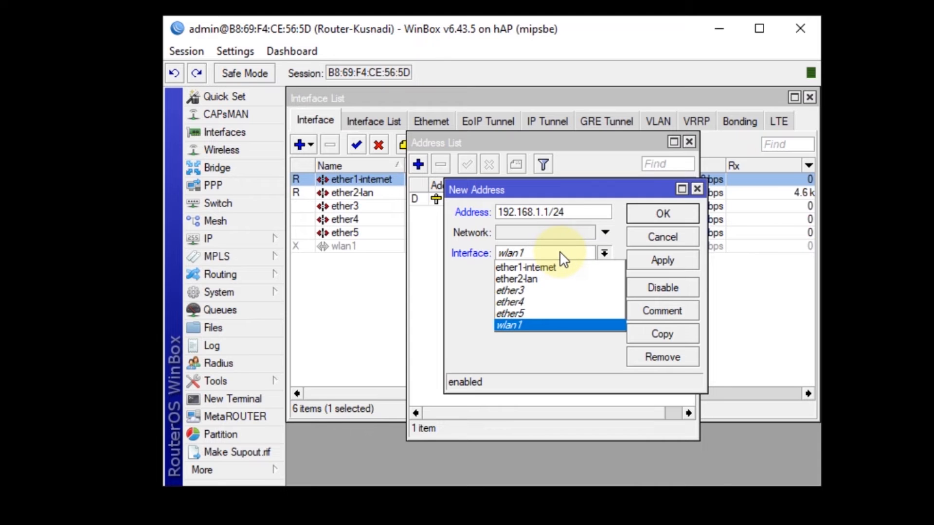
click(565, 278)
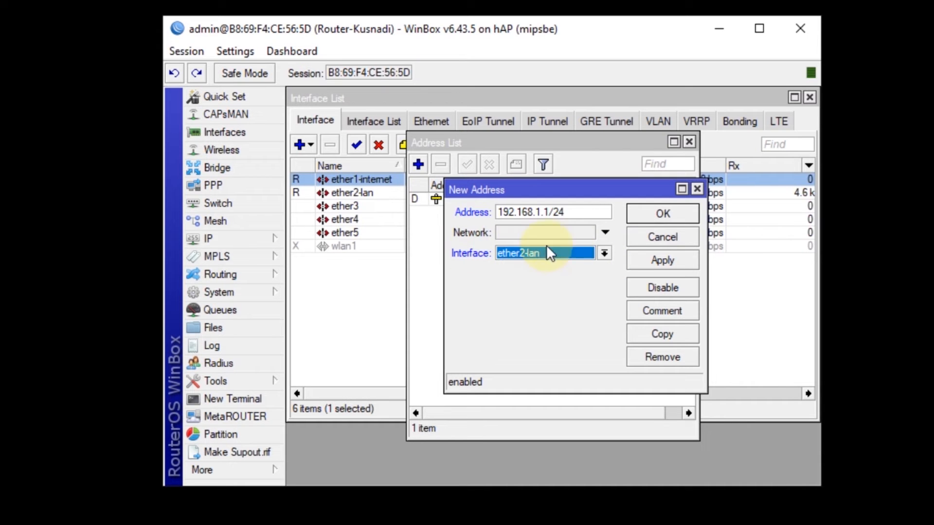
click(661, 260)
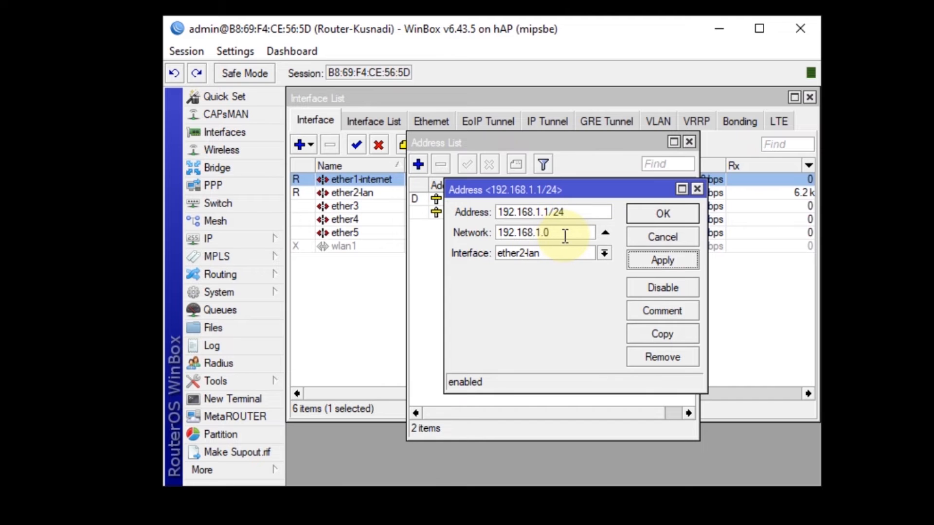
click(657, 220)
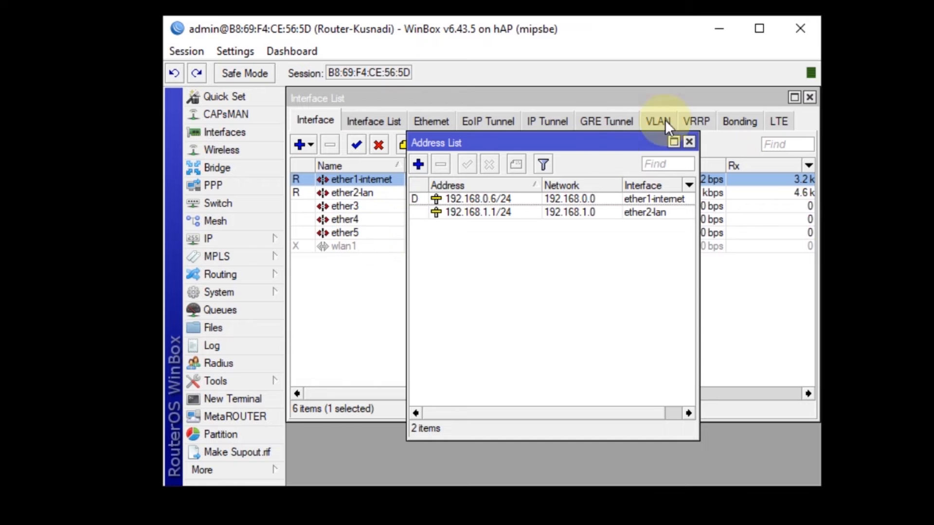
click(689, 141)
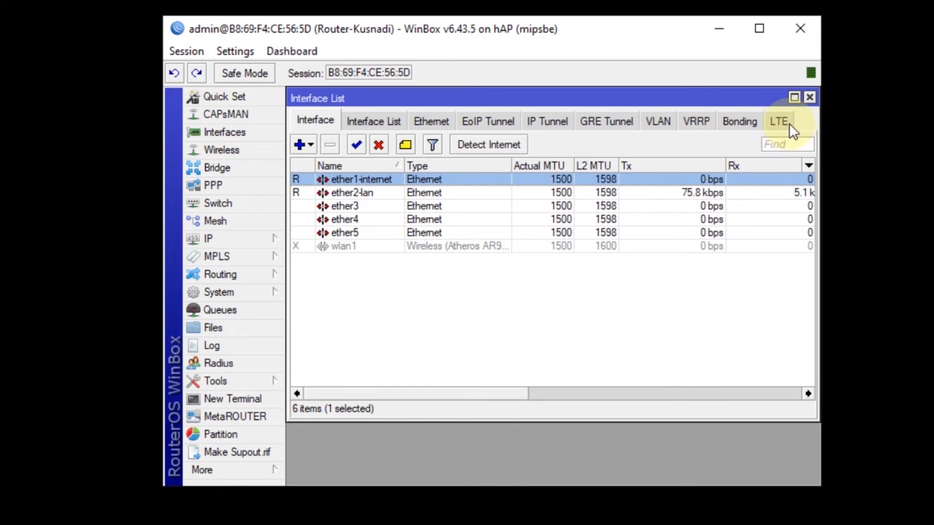
click(808, 98)
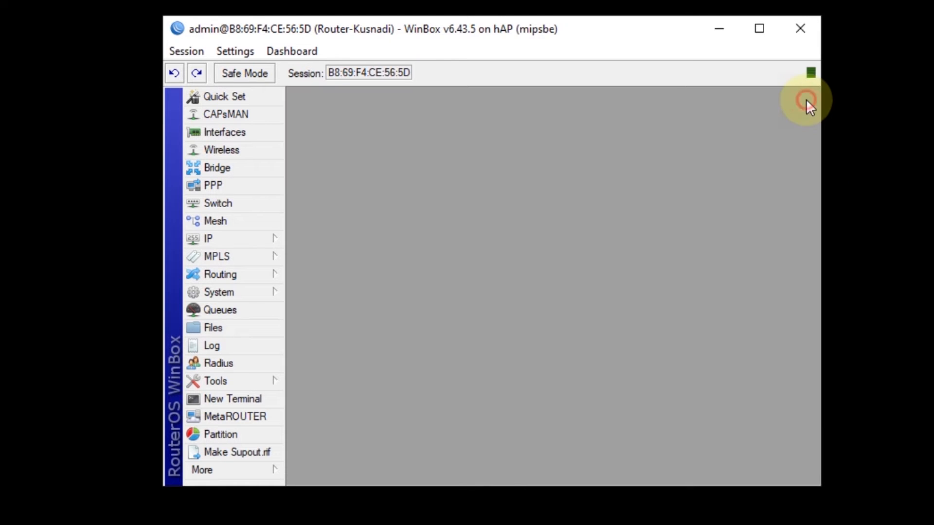
Step: Allow remote requests in the router's DNS settings
click(251, 239)
click(336, 298)
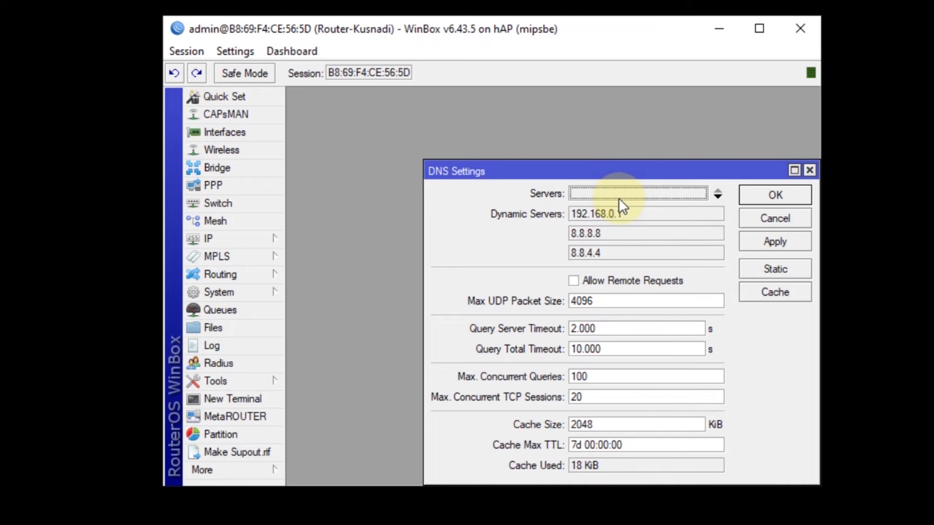
click(573, 282)
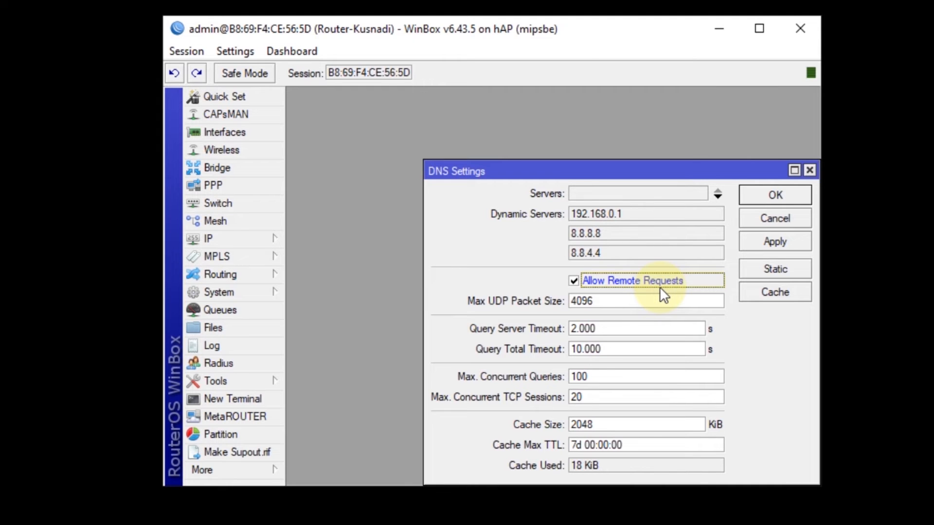
click(772, 238)
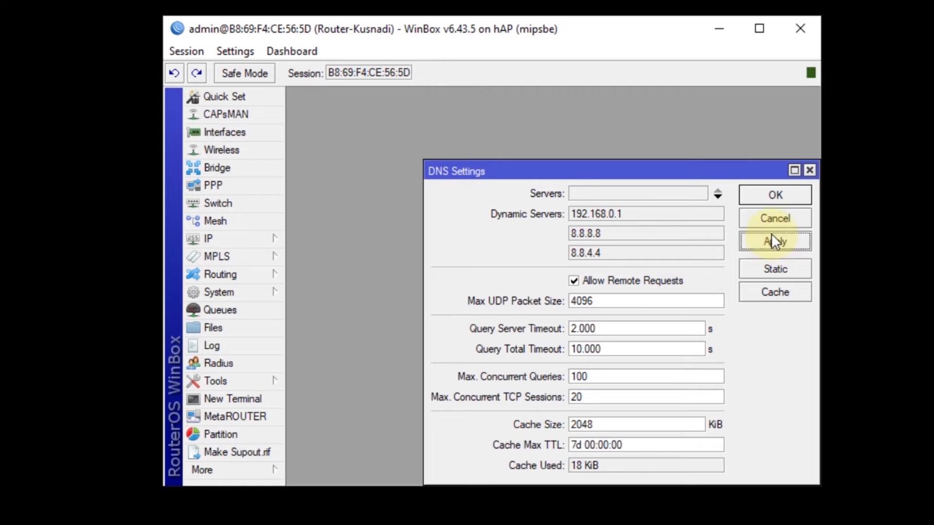
click(775, 195)
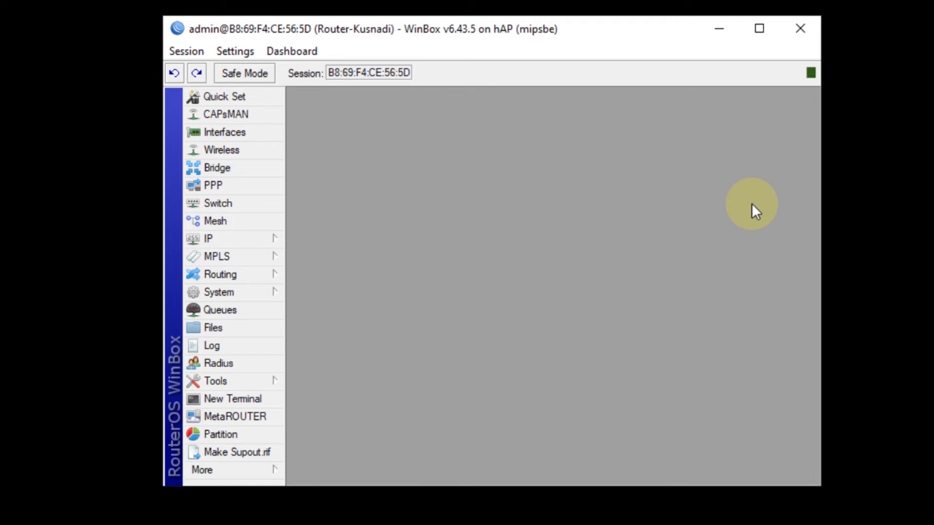
Step: Start a new firewall NAT rule with chain srcnat and out interface ether1-internet
click(259, 237)
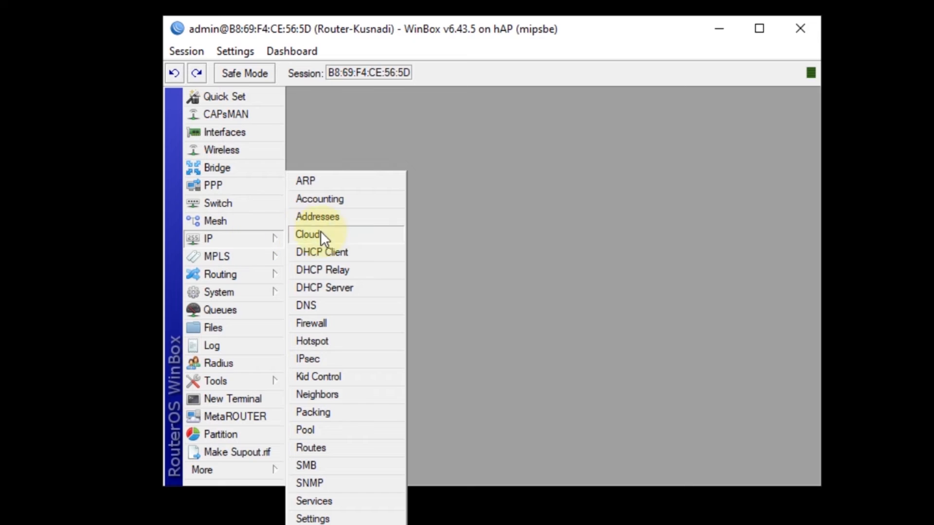
click(345, 320)
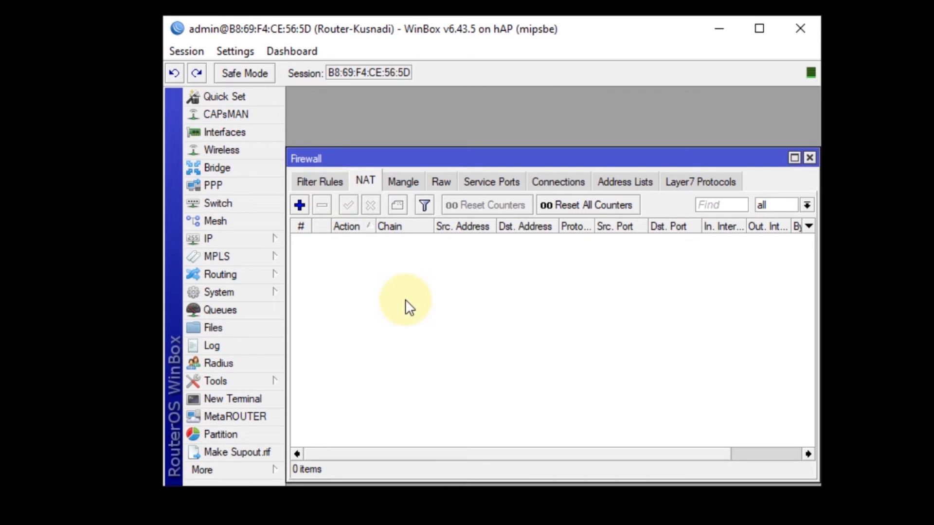
click(300, 205)
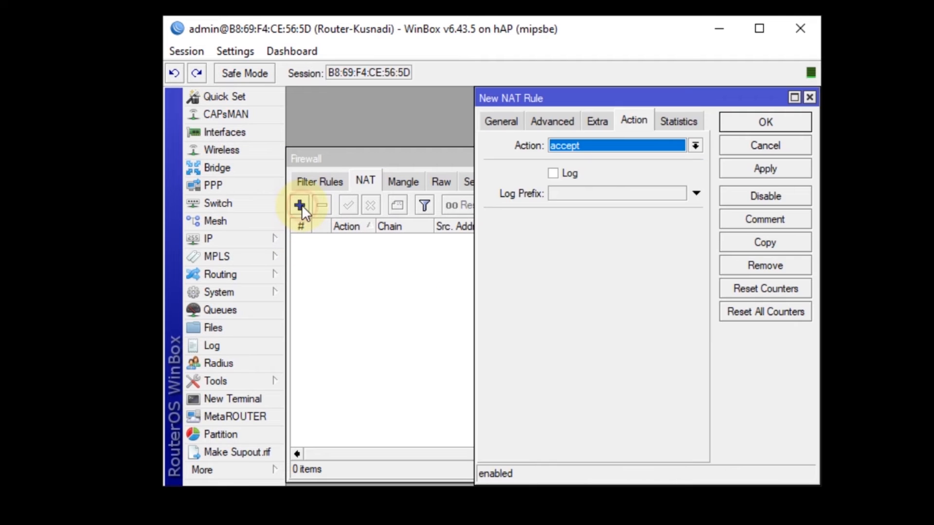
click(495, 123)
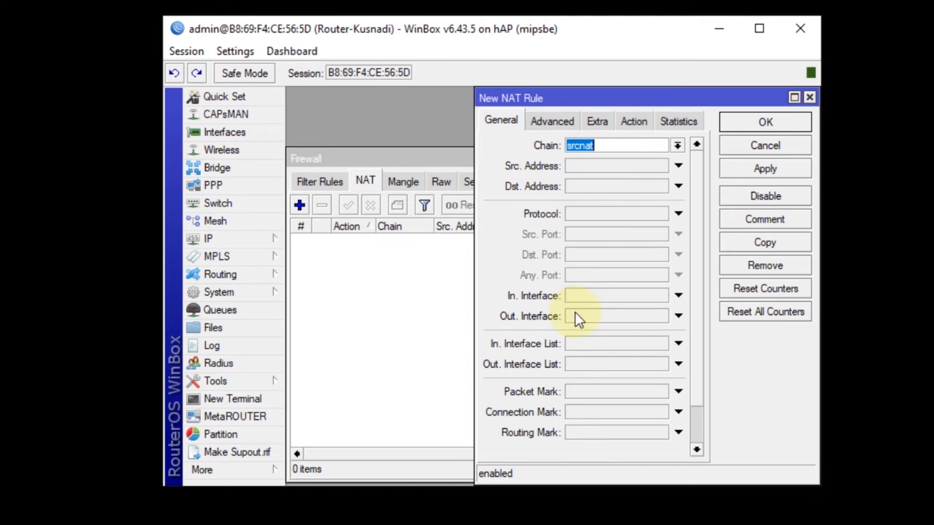
click(657, 316)
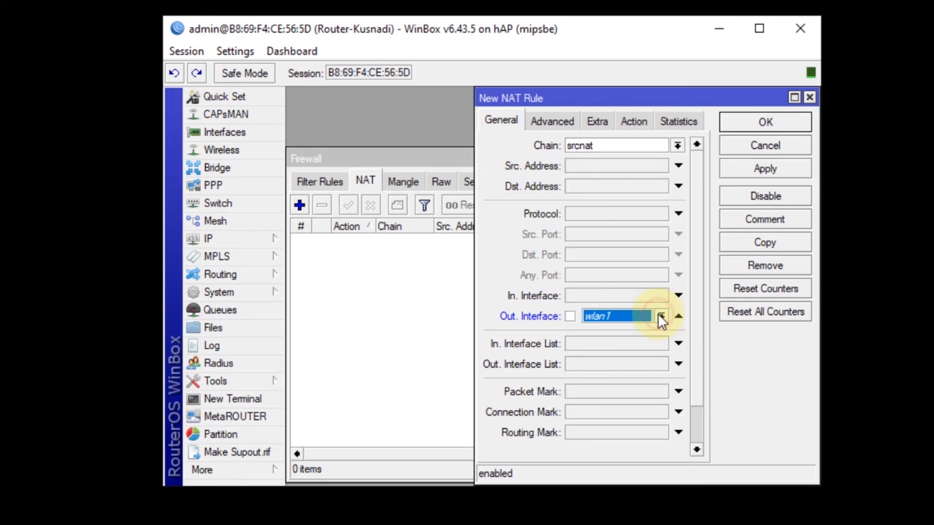
click(660, 316)
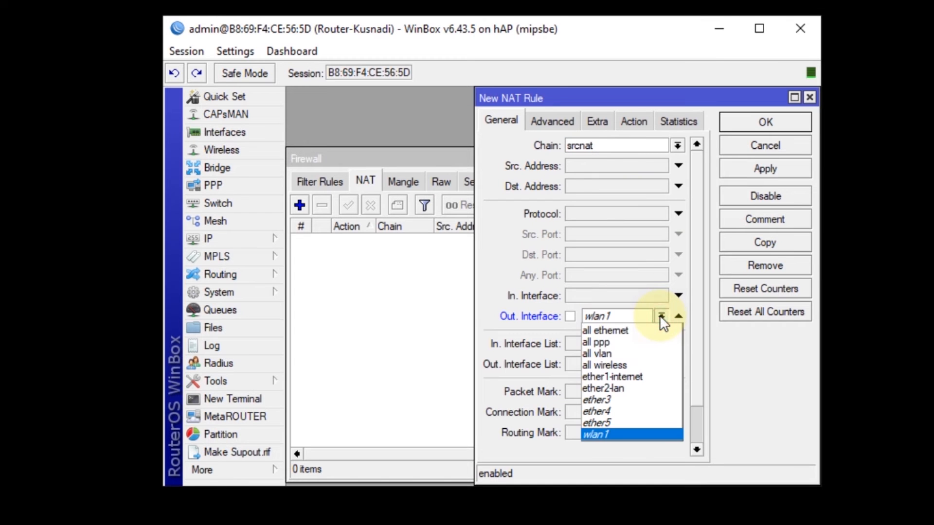
click(646, 374)
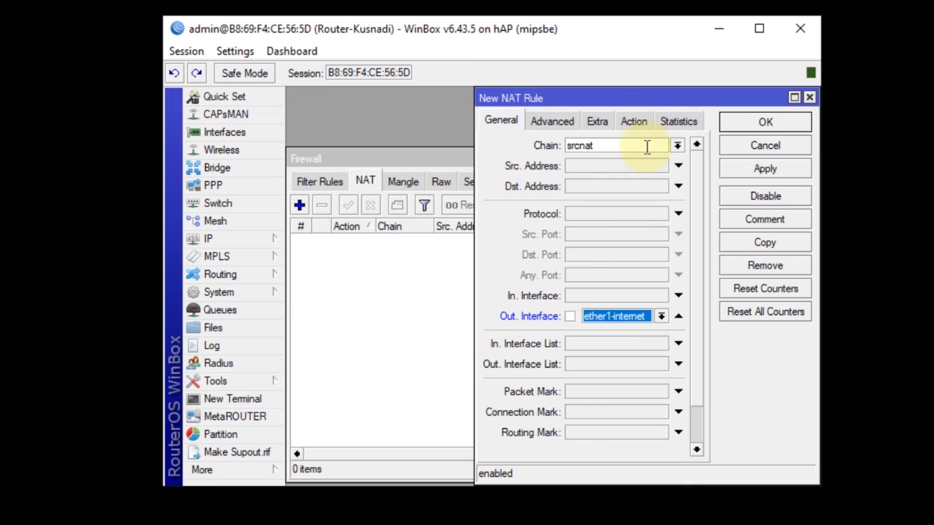
Step: Set the new NAT rule's action to masquerade, save the rule and close the firewall window
click(637, 118)
click(620, 141)
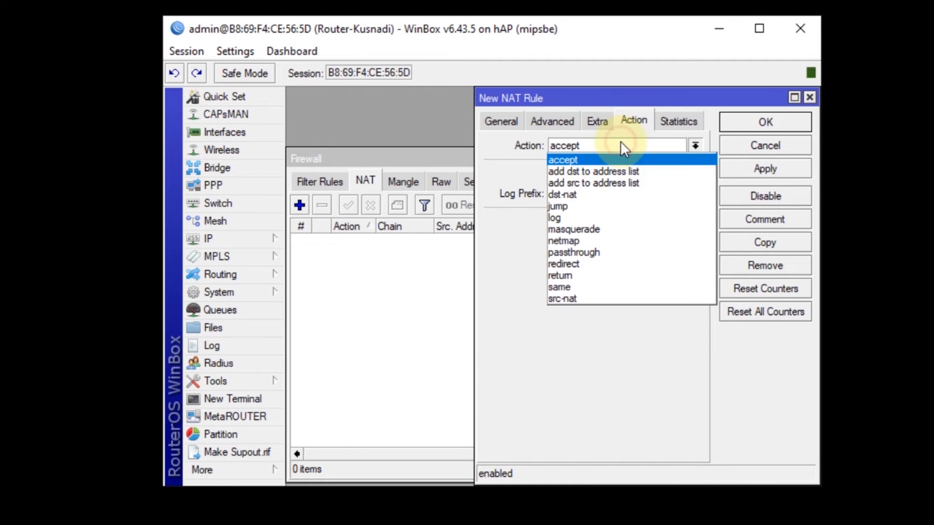
click(627, 223)
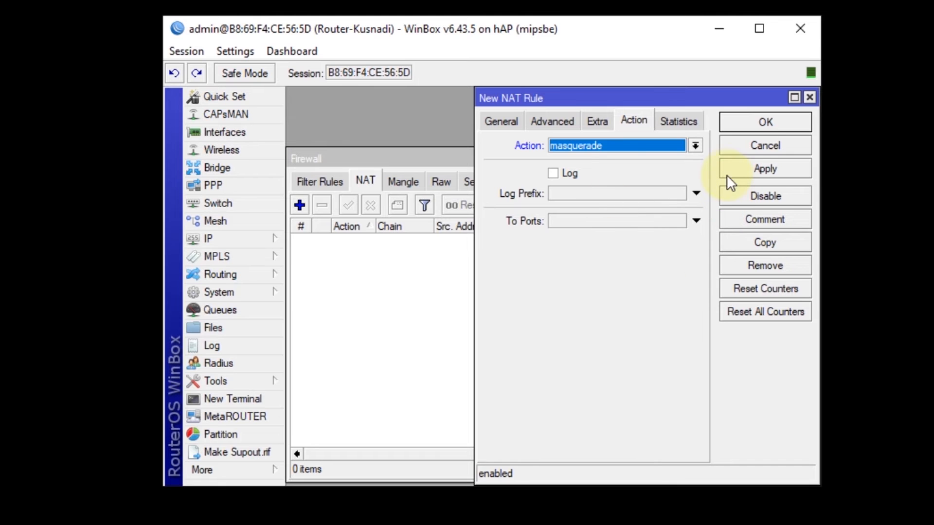
click(738, 167)
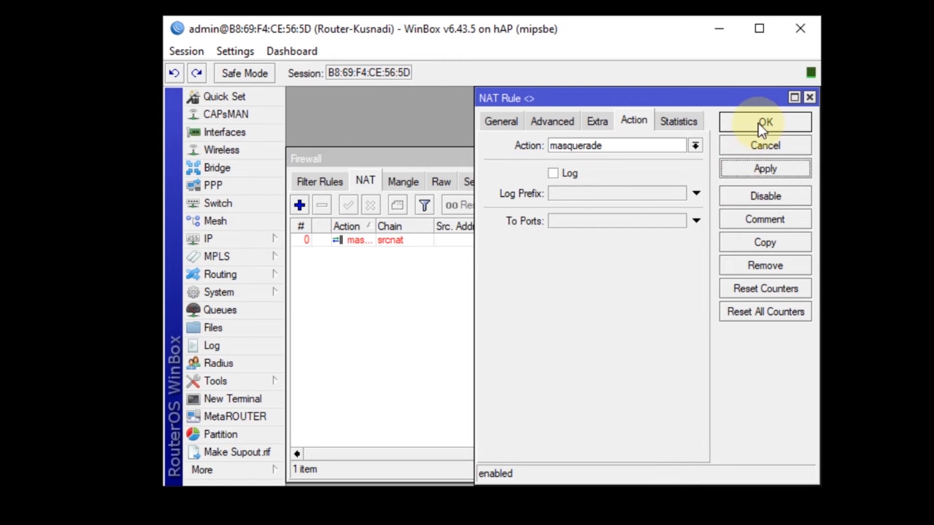
click(758, 122)
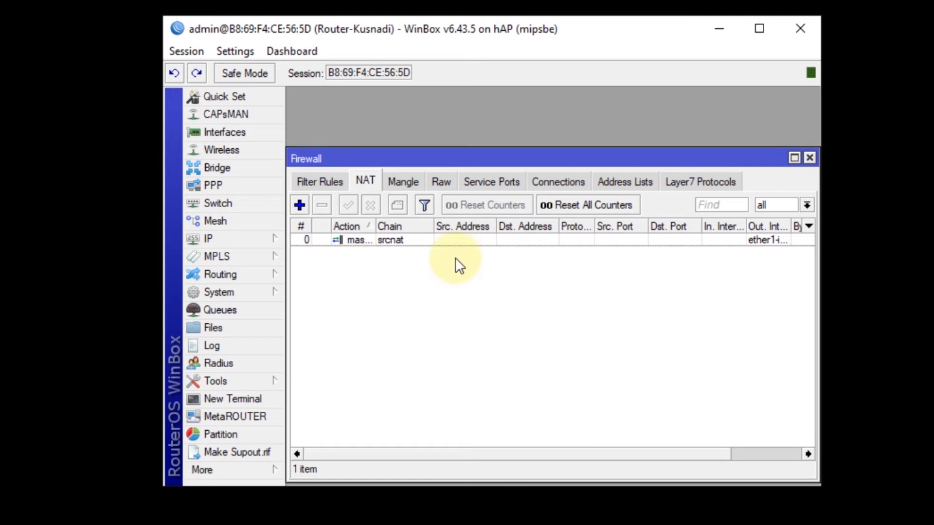
click(811, 157)
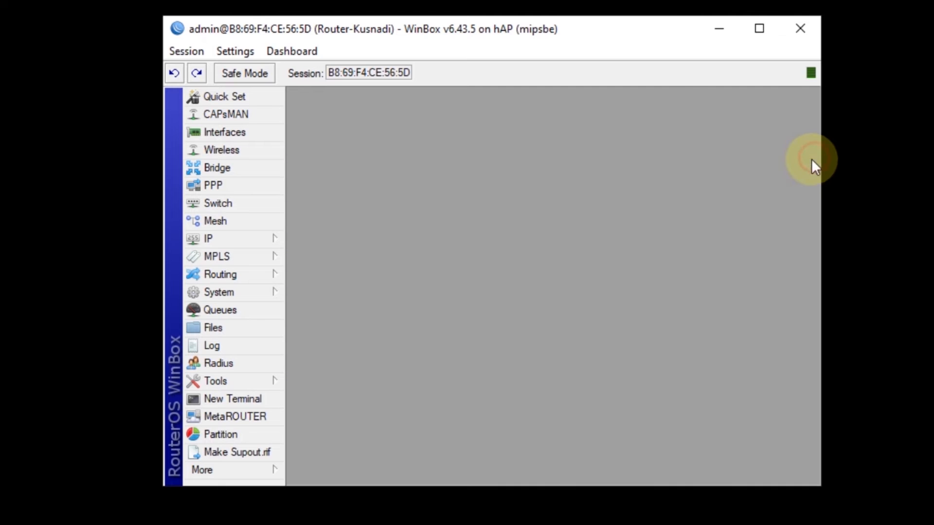
Step: Start the DHCP Setup wizard for the router's DHCP server and choose ether2-lan as the server interface
click(261, 244)
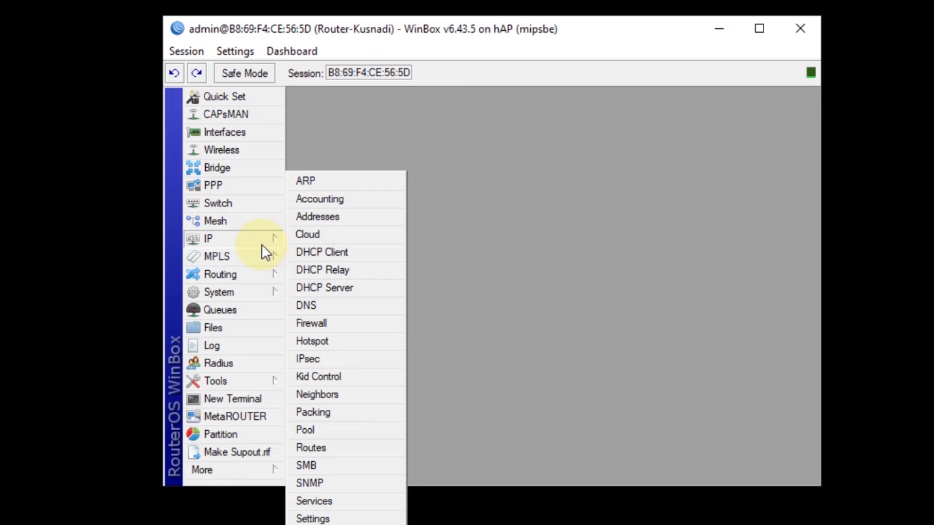
click(261, 244)
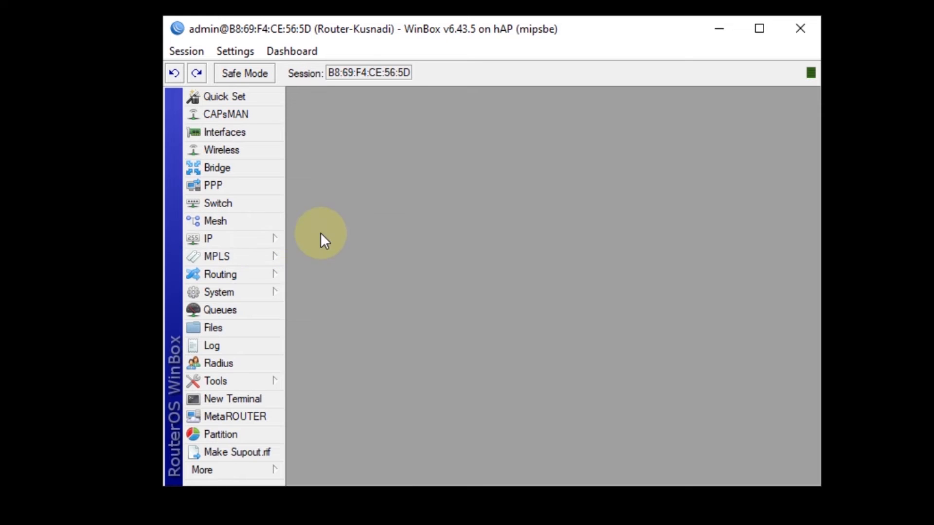
click(250, 242)
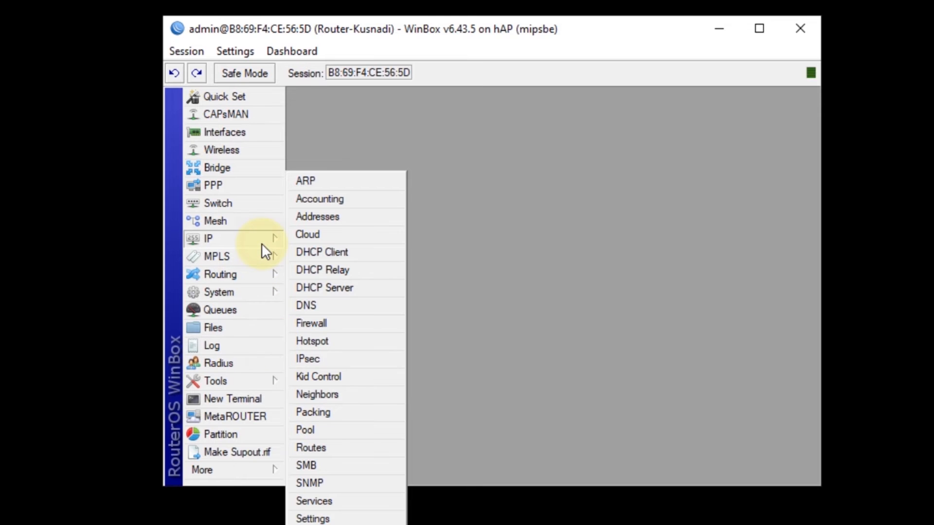
click(342, 287)
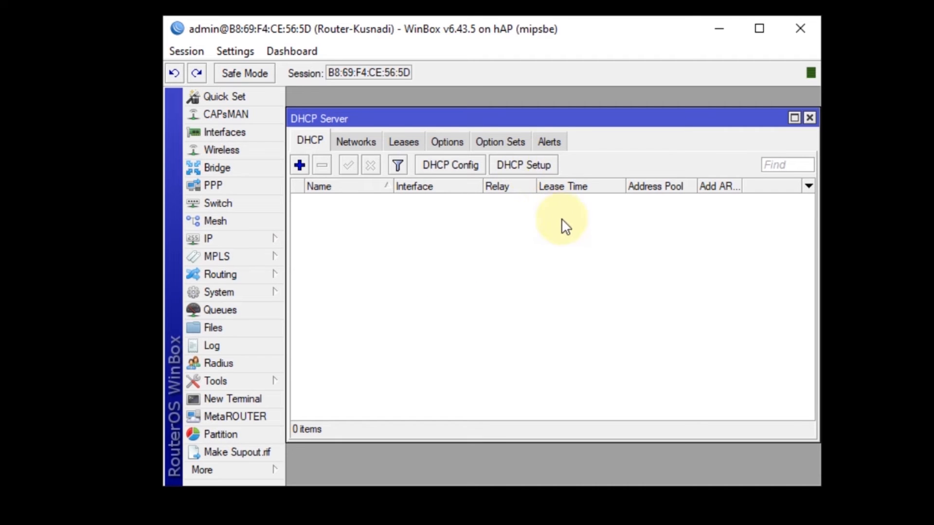
click(545, 165)
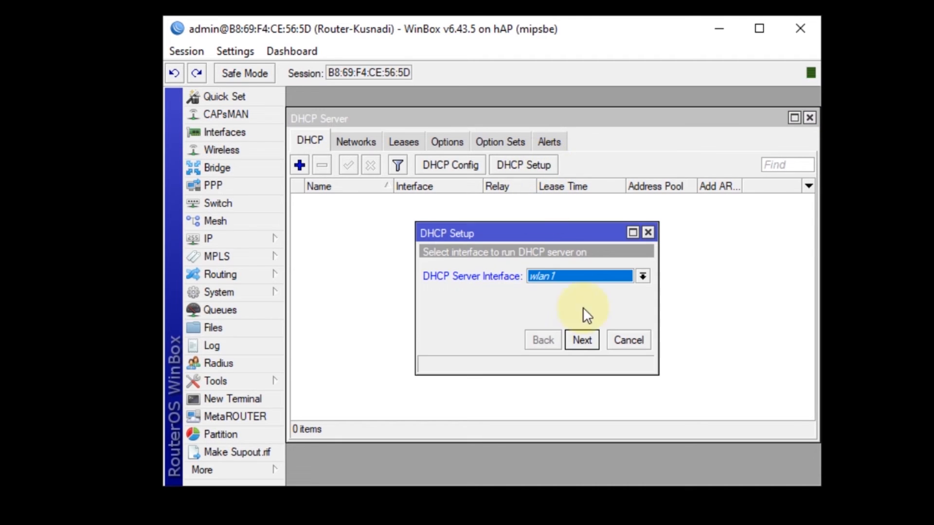
click(597, 281)
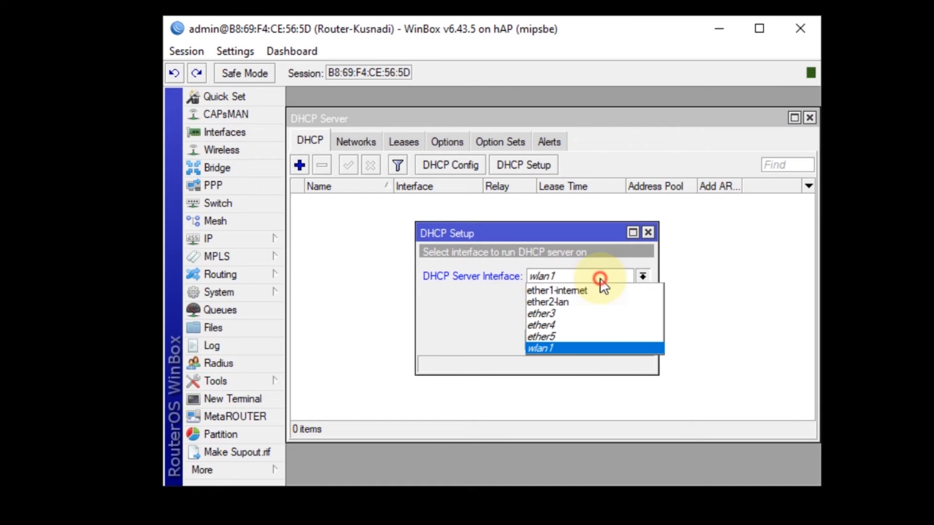
click(584, 300)
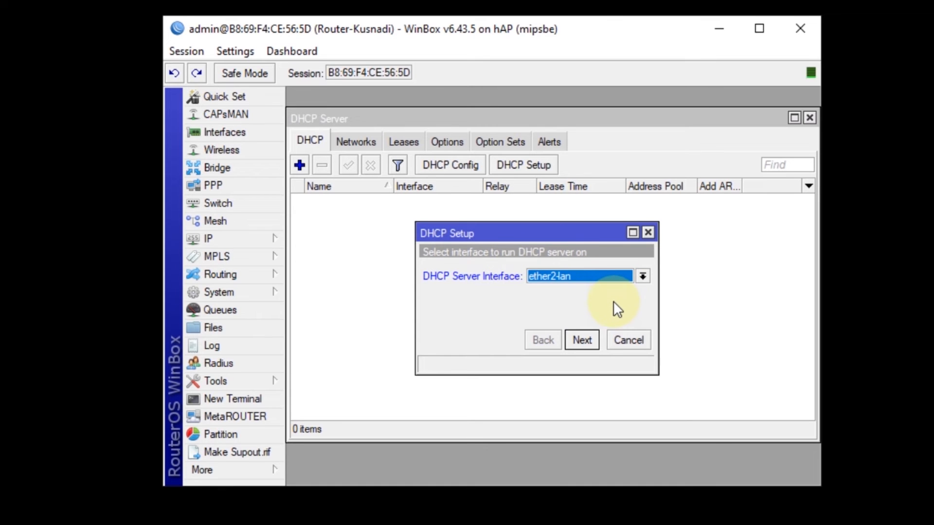
click(582, 340)
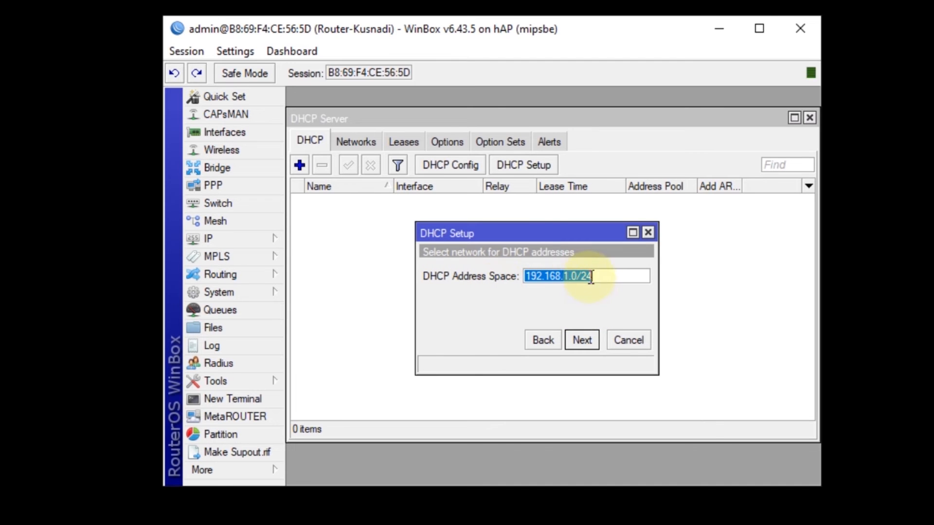
Step: Complete DHCP Setup with network 192.168.1.0/24, gateway 192.168.1.1, the offered pool and DNS servers, and lease time 00:10:00; close the server list
click(580, 340)
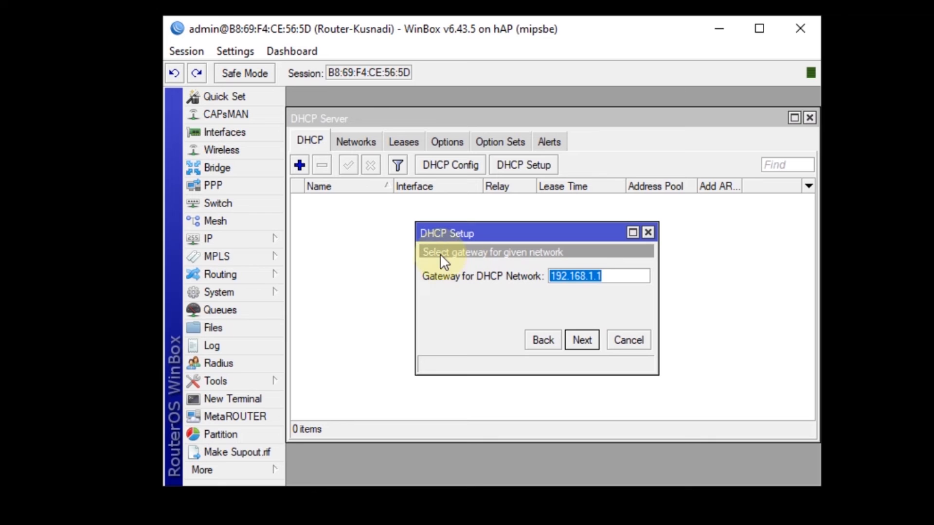
click(587, 338)
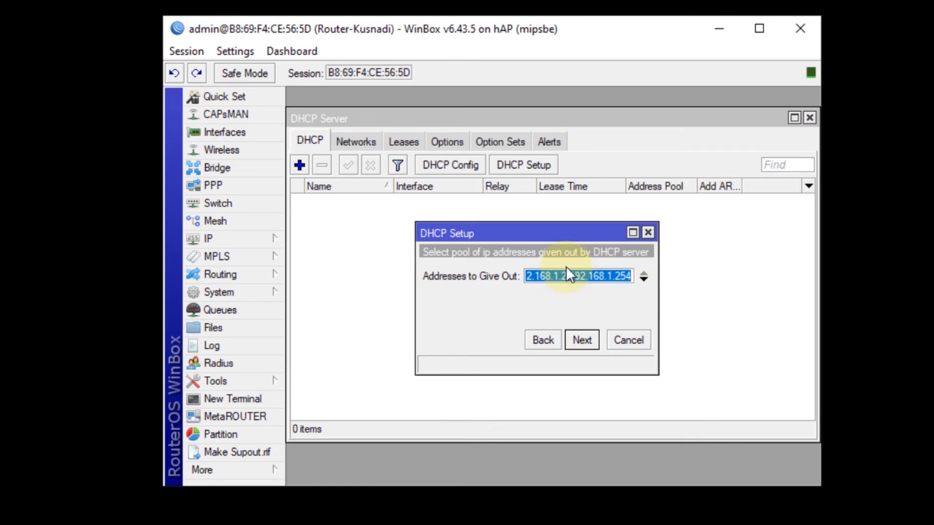
click(588, 342)
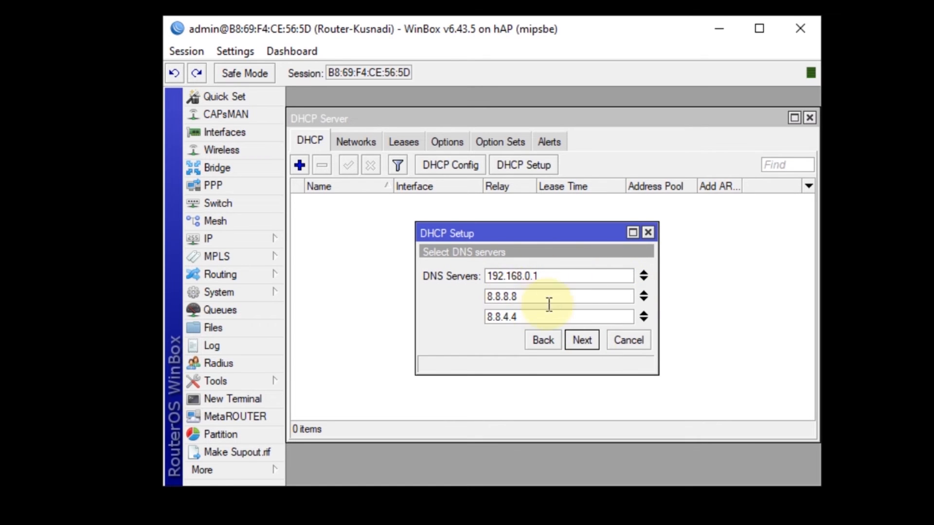
click(583, 341)
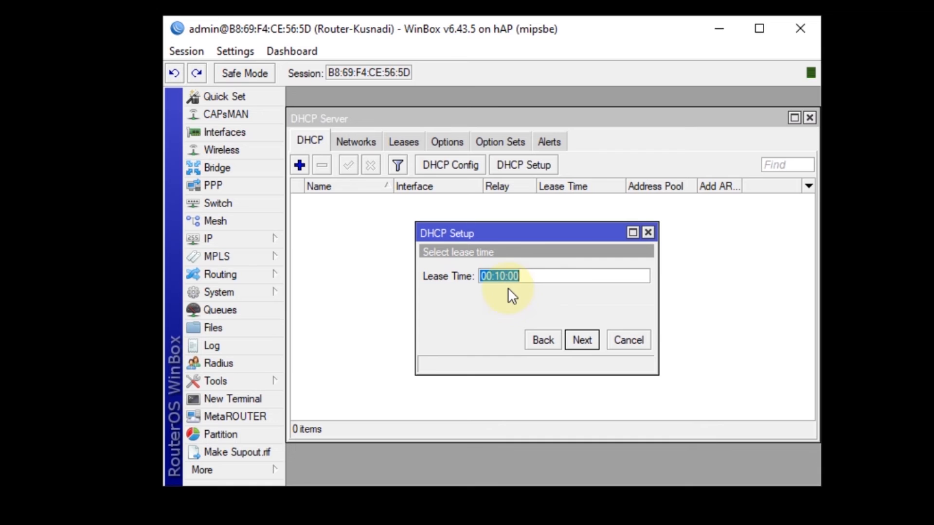
click(585, 341)
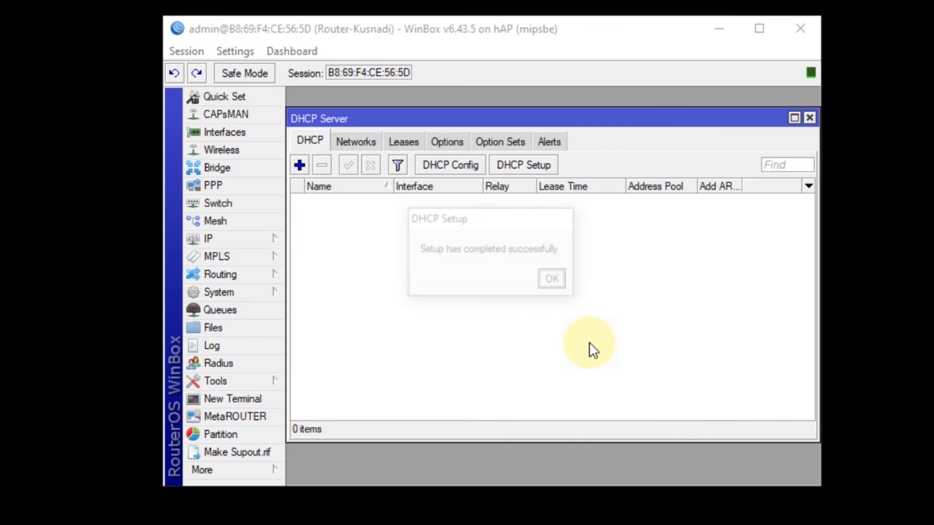
click(554, 280)
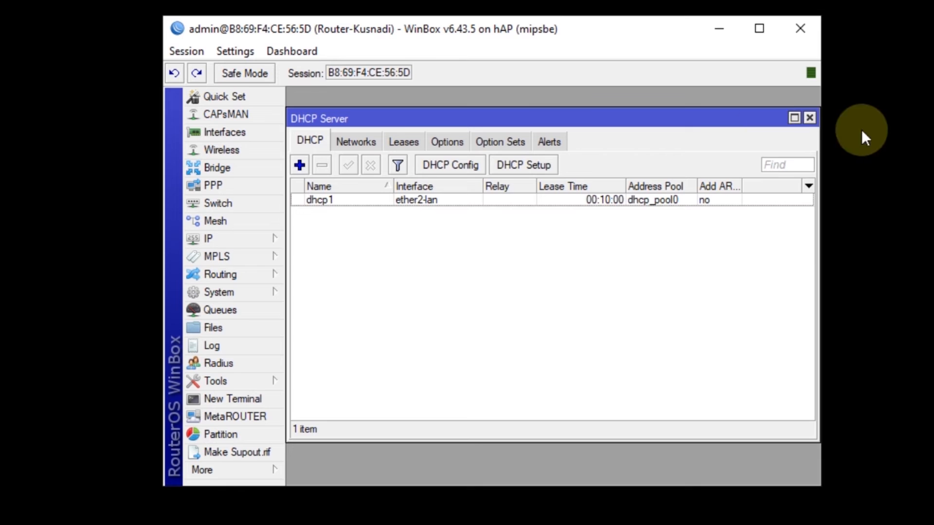
click(809, 118)
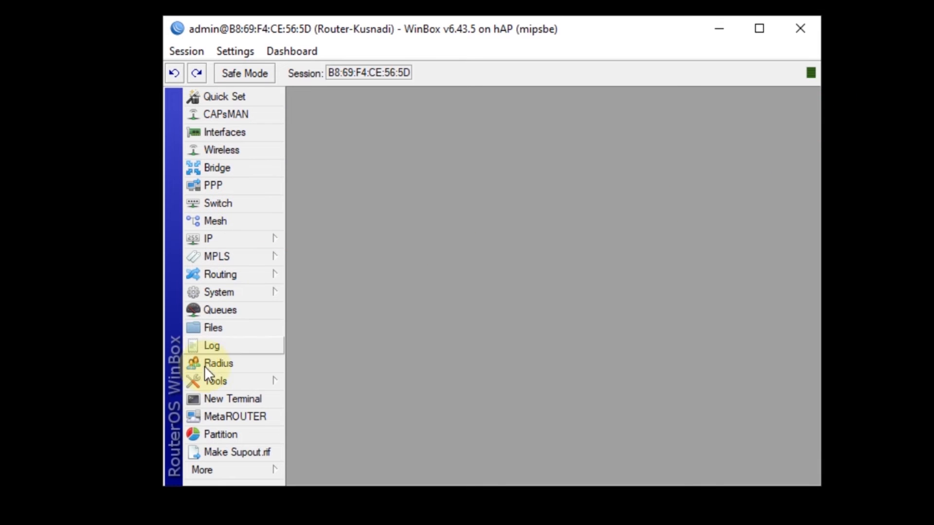
Step: Test the router's internet connection by pinging google.com from a new terminal, and stop the ping after several replies
click(214, 398)
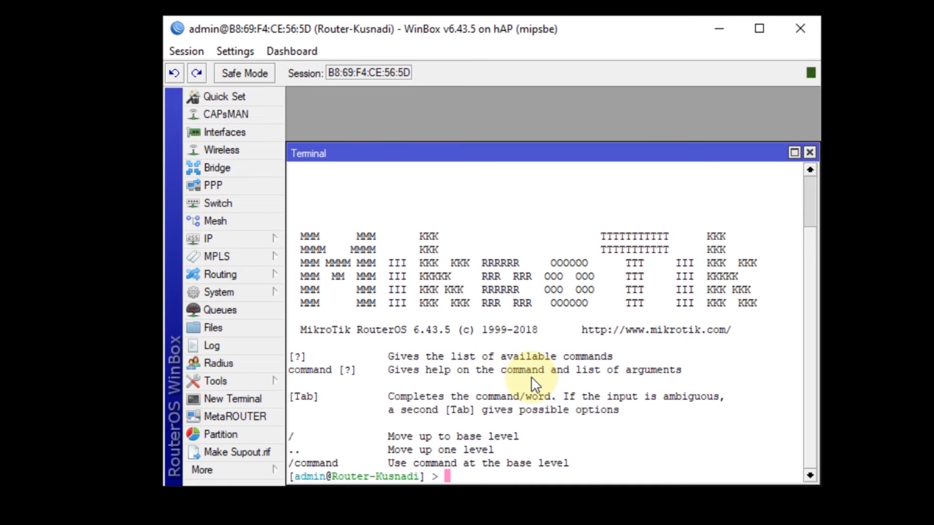
text(ping goog)
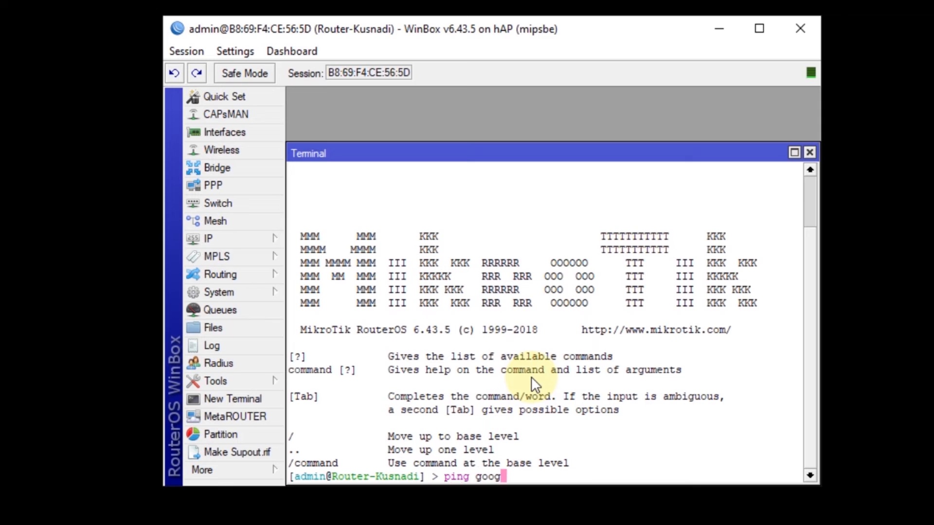
text(le.com)
key(Return)
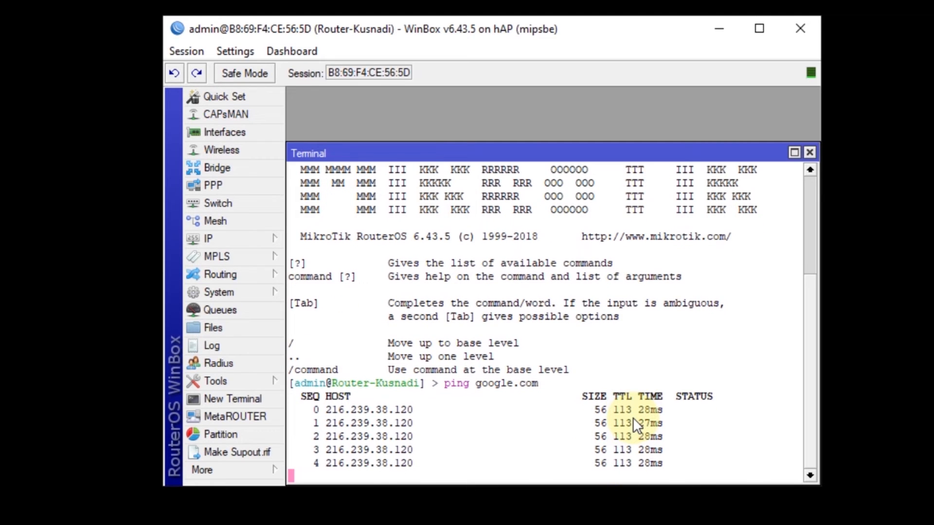
key(ctrl+c)
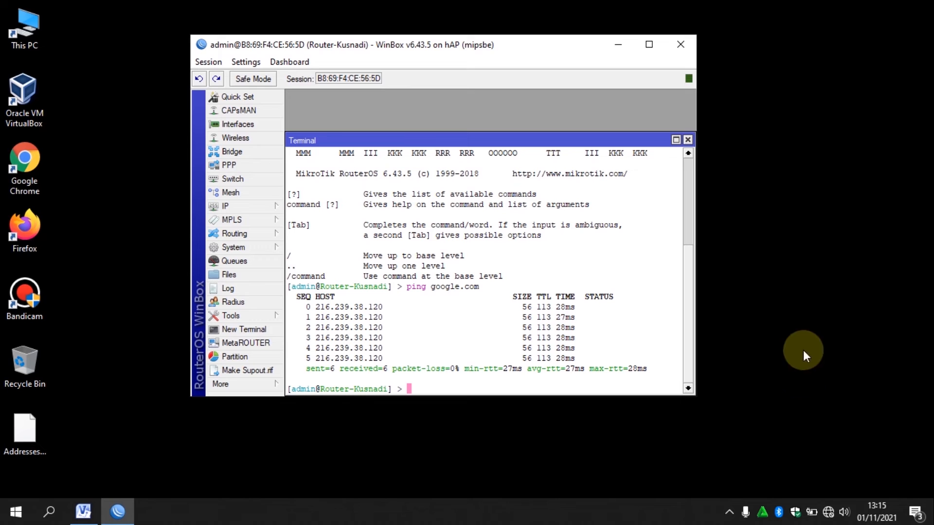
Step: Open the Internet Protocol Version 4 (TCP/IPv4) properties of the PC's Ethernet adapter from the Windows network settings
click(833, 509)
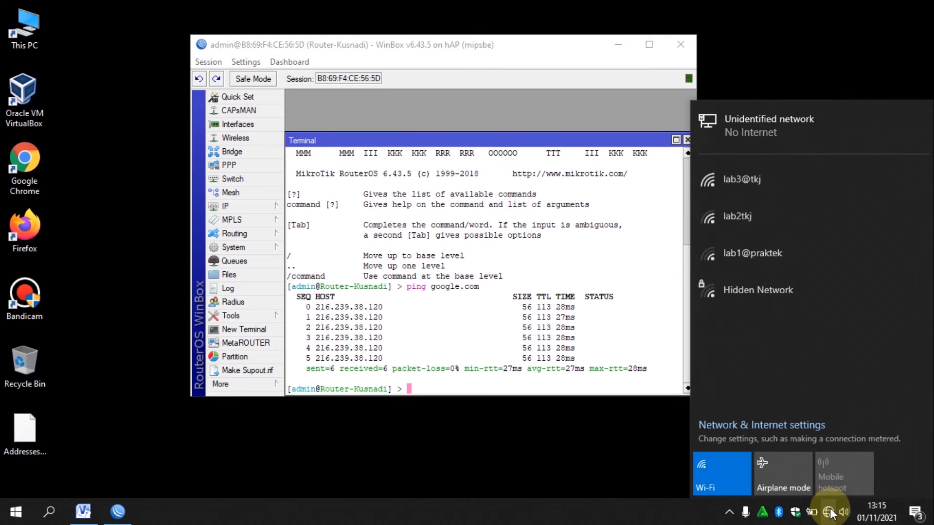
click(786, 427)
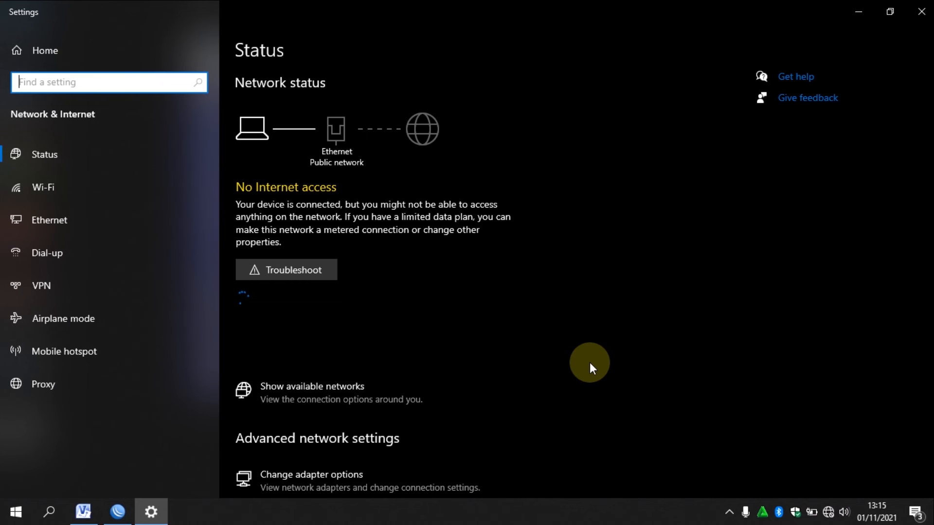
scroll(403, 452, down, 3)
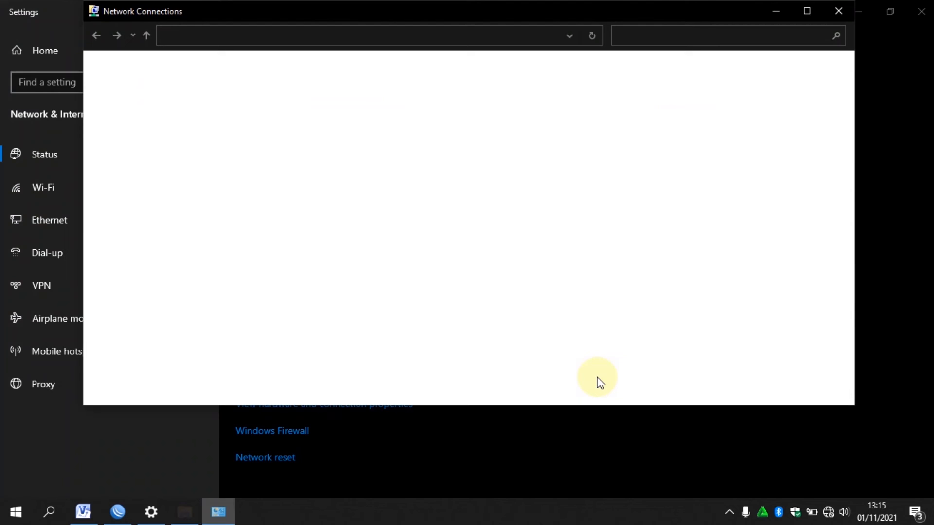
click(313, 102)
double_click(312, 101)
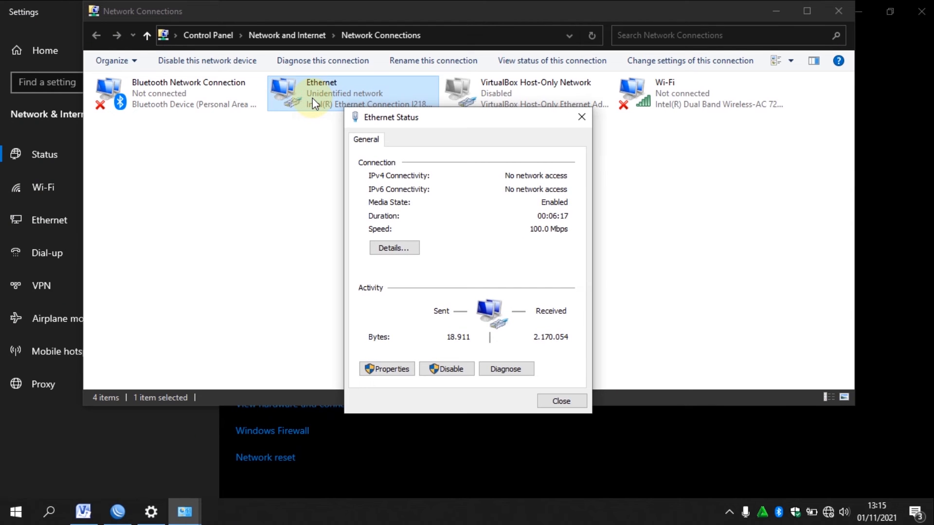
click(390, 373)
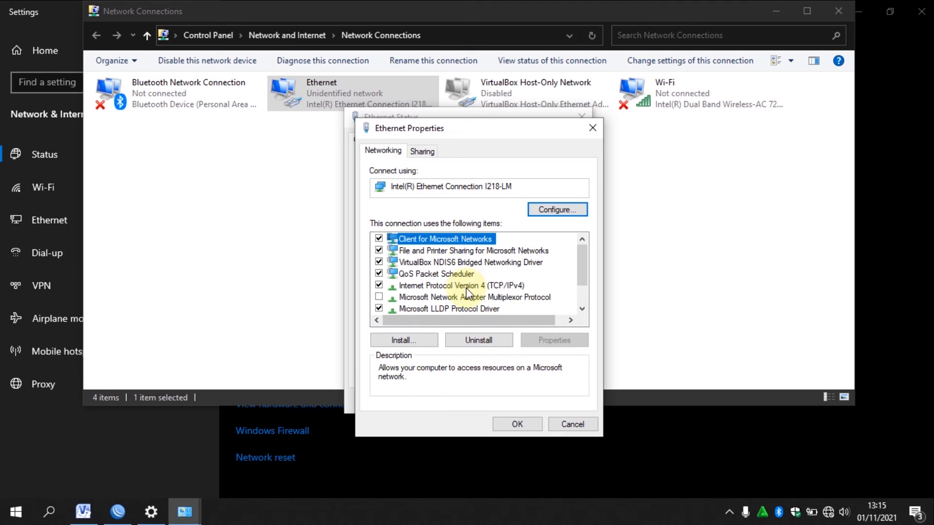
double_click(467, 286)
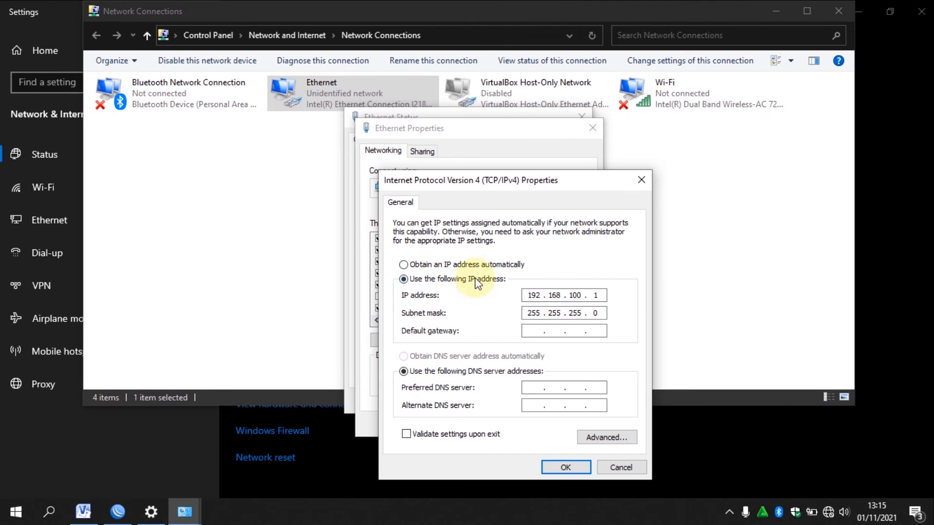
Step: Set the Ethernet adapter to obtain its IP address and DNS server address automatically, and apply the adapter properties
click(470, 265)
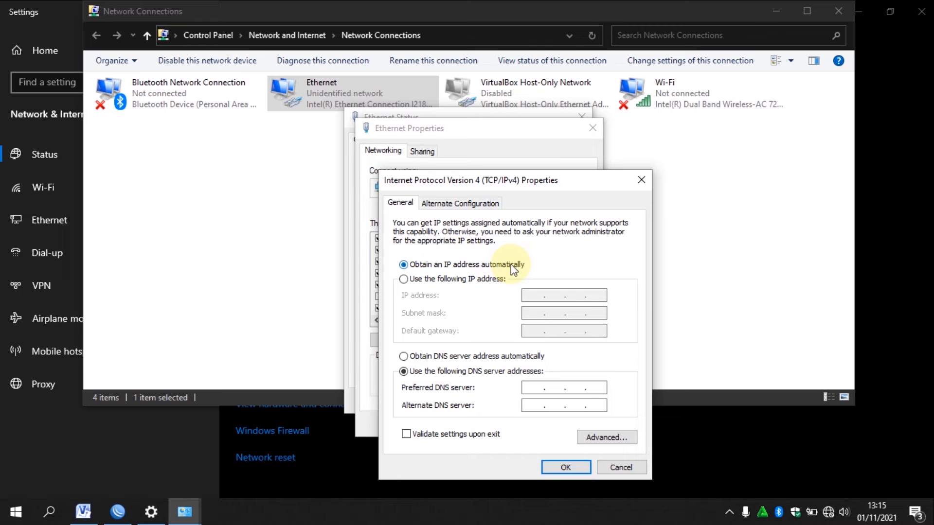
click(469, 356)
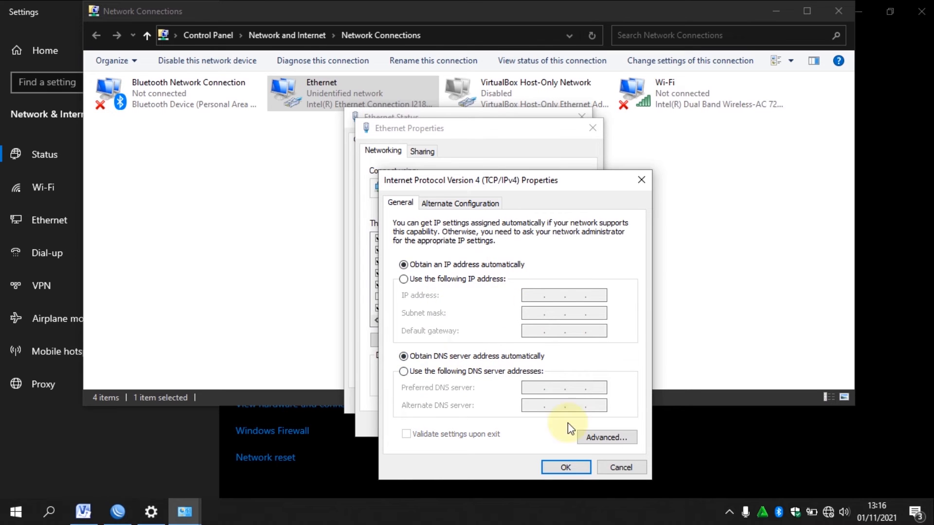
click(566, 467)
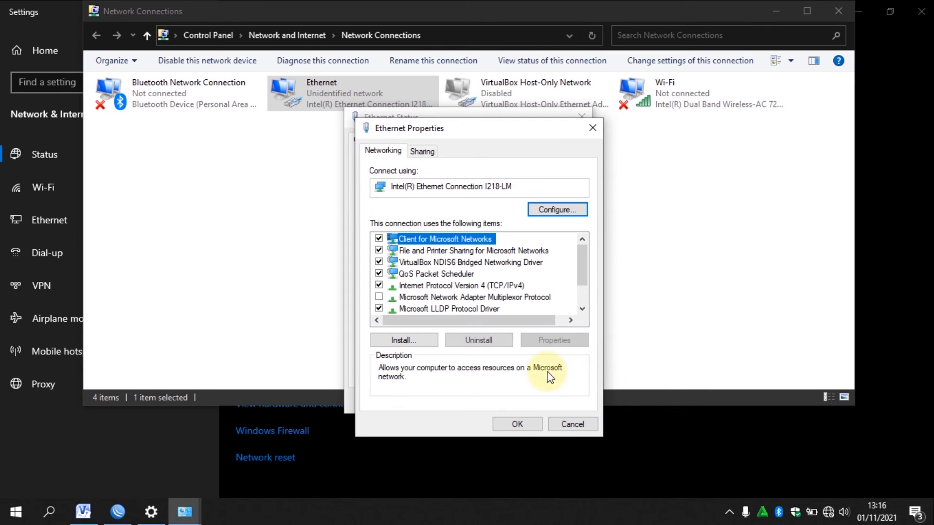
click(518, 424)
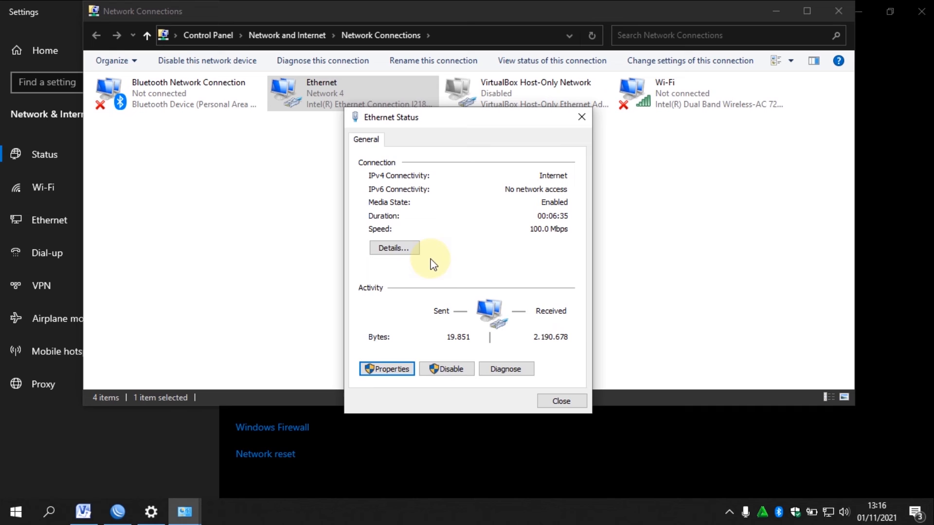
Step: Check the DHCP status, default gateway and IPv4 address in the Ethernet connection details, and close all network settings windows
click(411, 247)
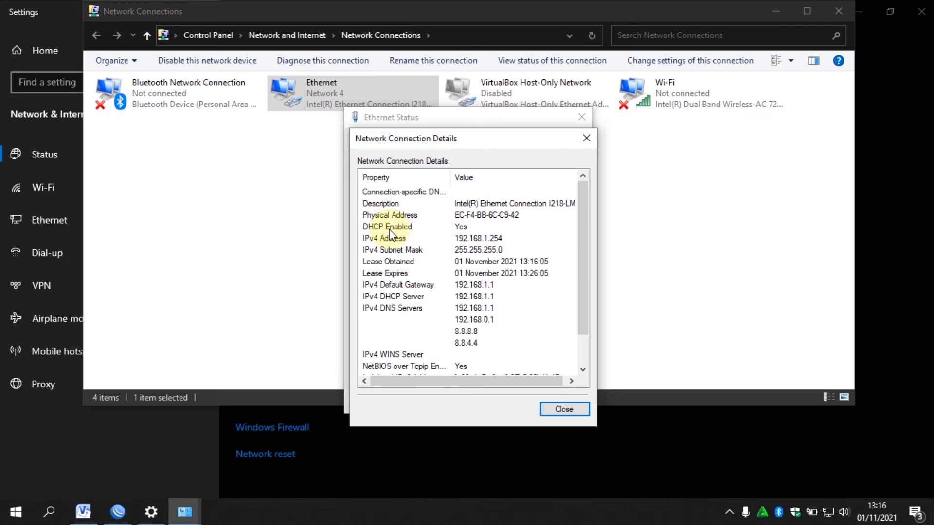
click(465, 227)
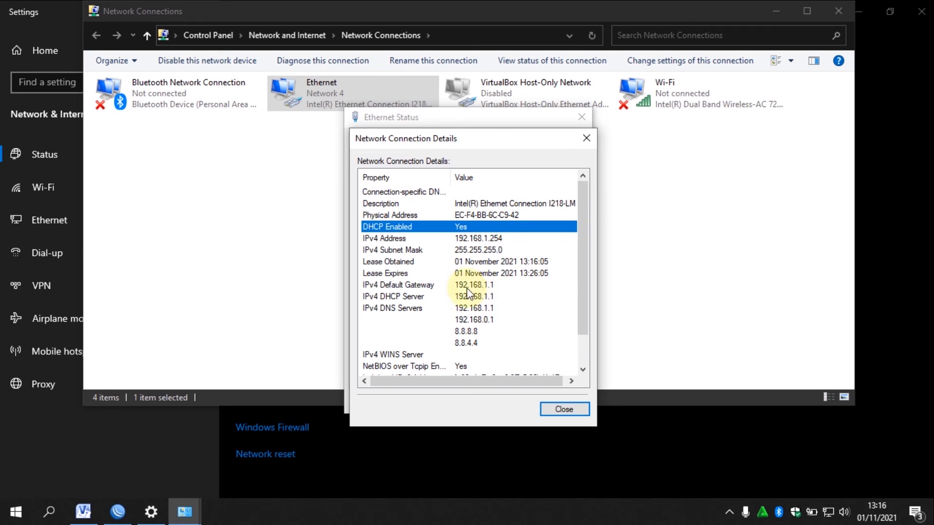
click(482, 288)
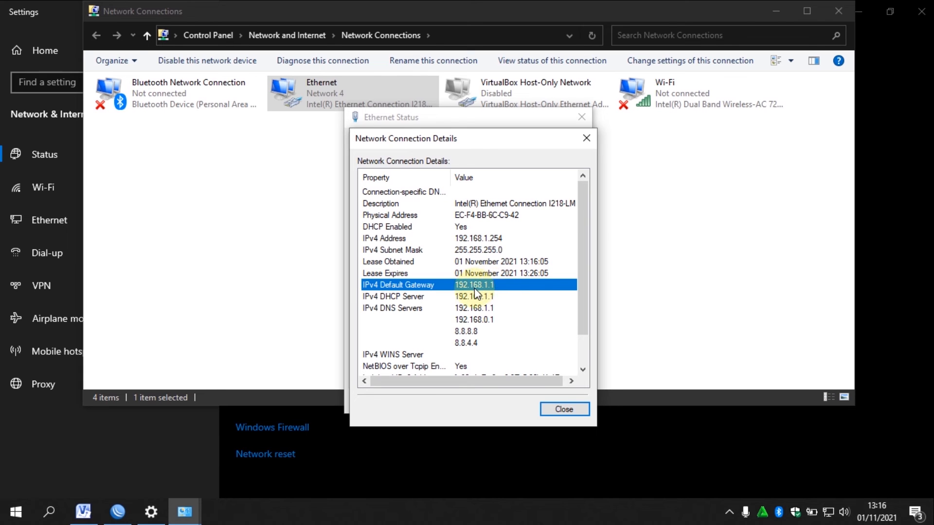
click(479, 239)
click(566, 410)
click(559, 400)
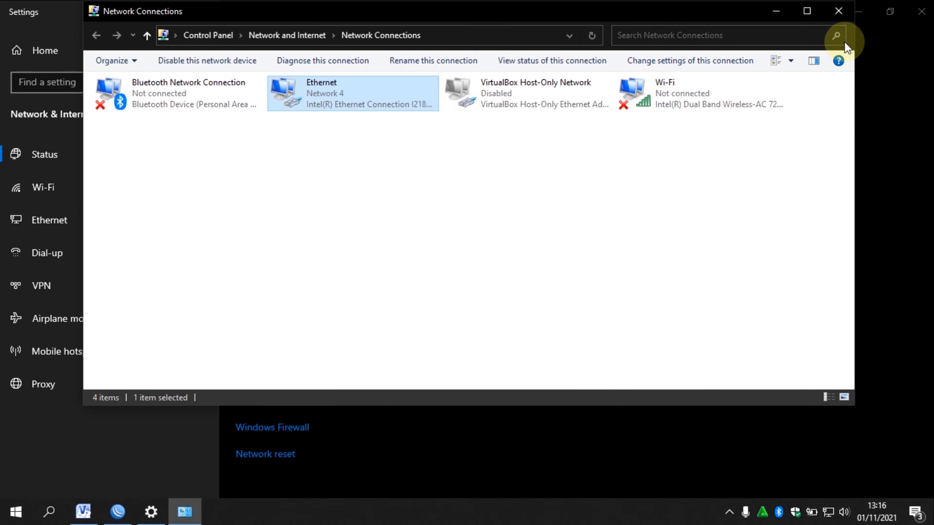
click(837, 12)
click(922, 12)
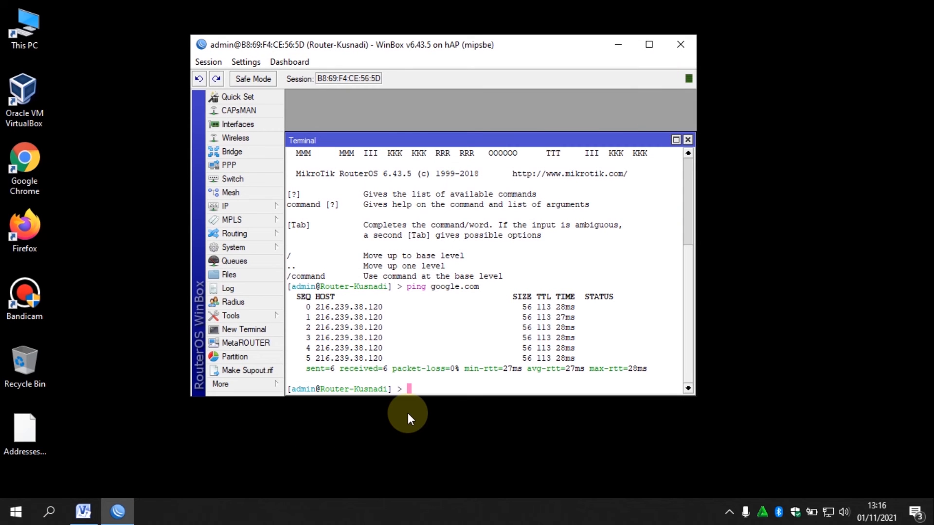
Step: Test the PC's internet connection by pinging google.com from a Windows command prompt, and close the prompt
key(super+r)
key(Return)
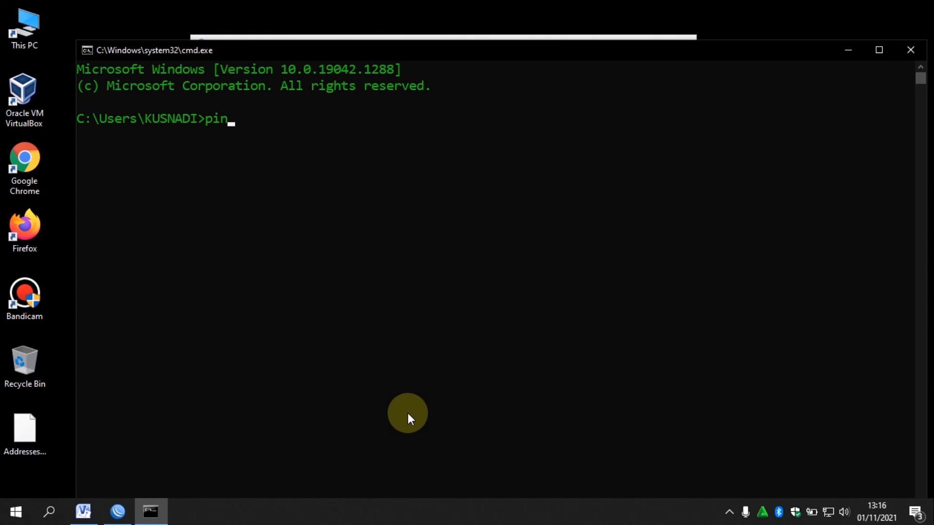
text(ping google.com)
key(Return)
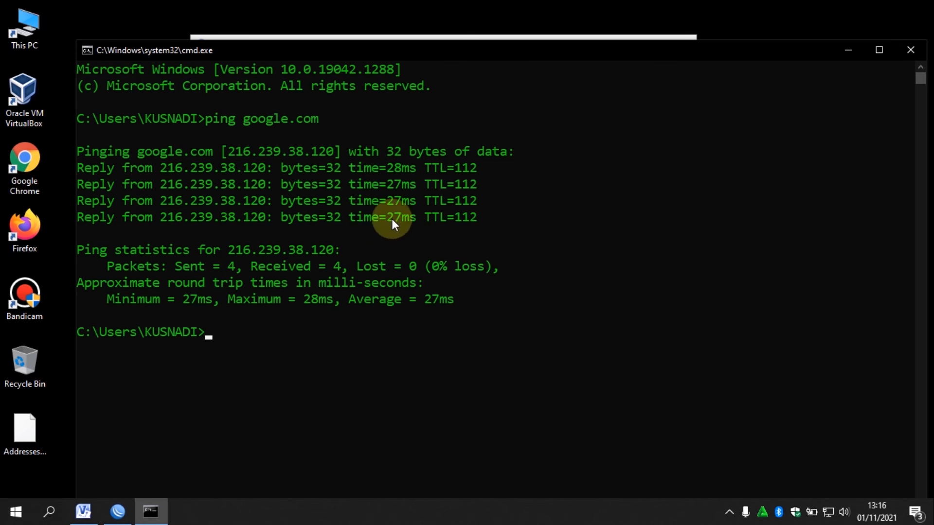
click(904, 50)
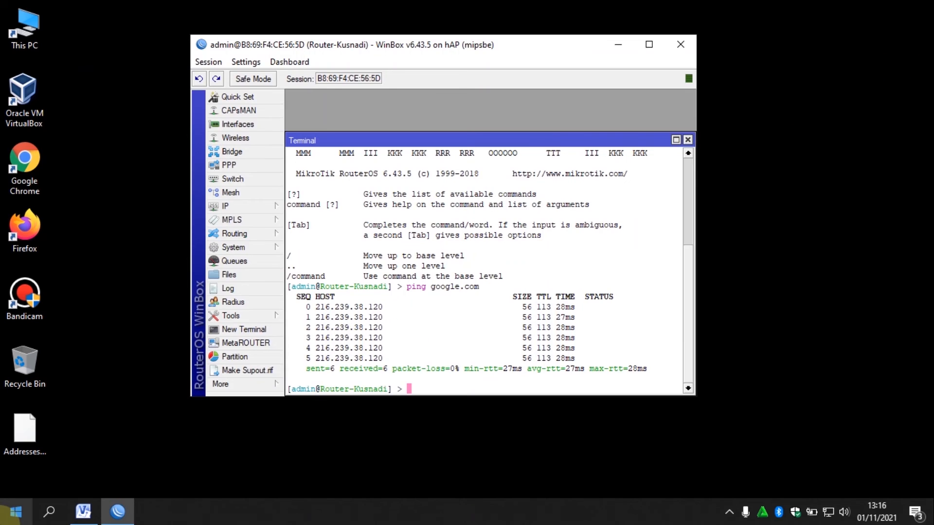
Step: Open Google Chrome with an existing profile, search for youtube and browse the YouTube home page to test web access
click(33, 176)
double_click(33, 176)
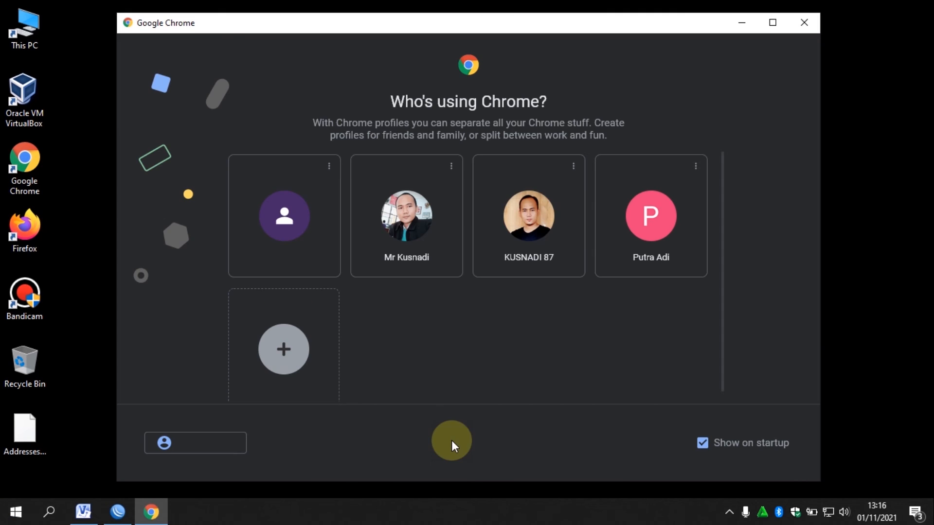
click(491, 224)
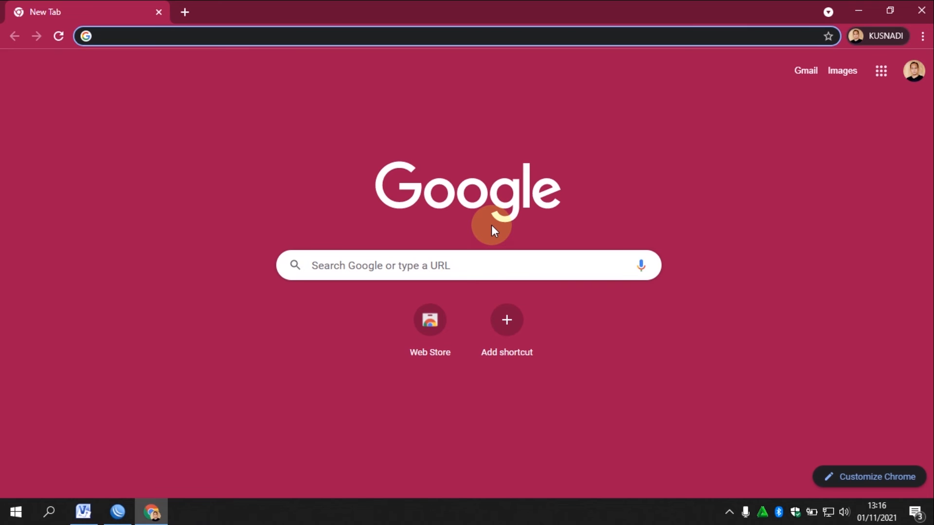
text(yotu)
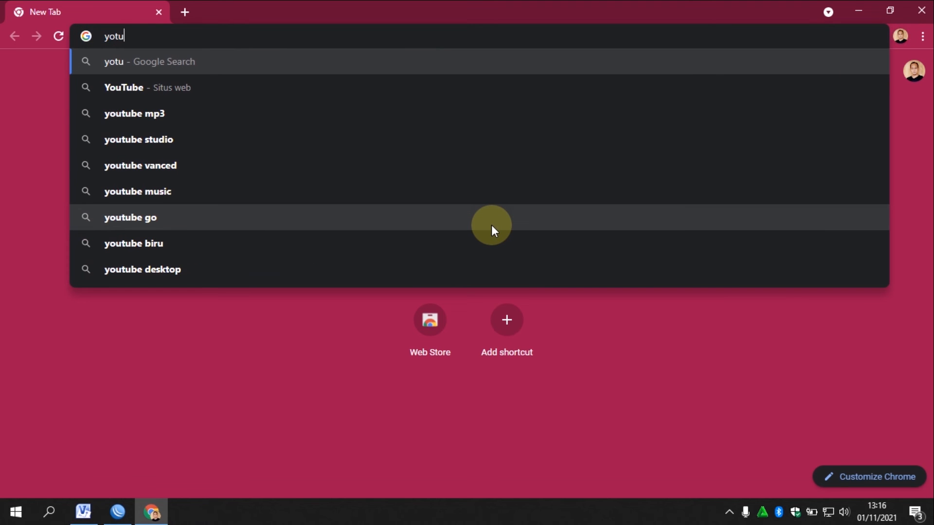
key(Down)
key(Return)
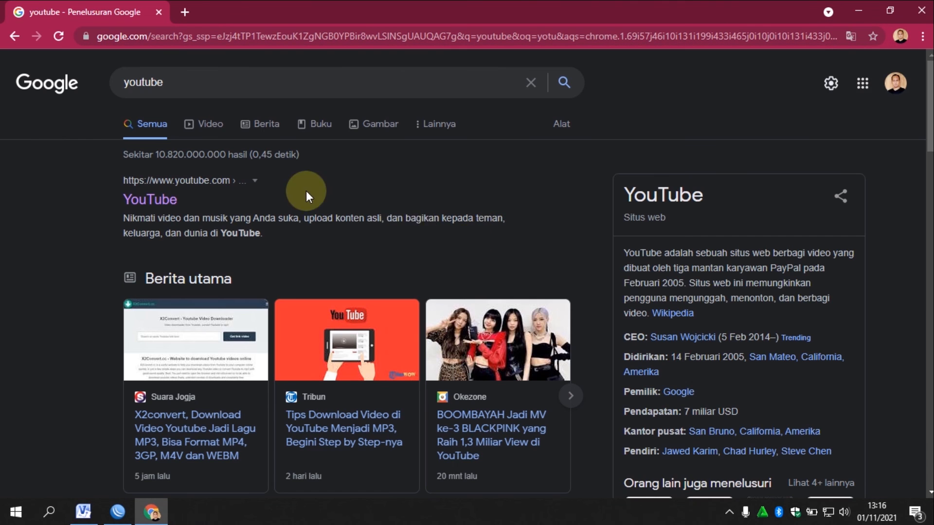
click(149, 199)
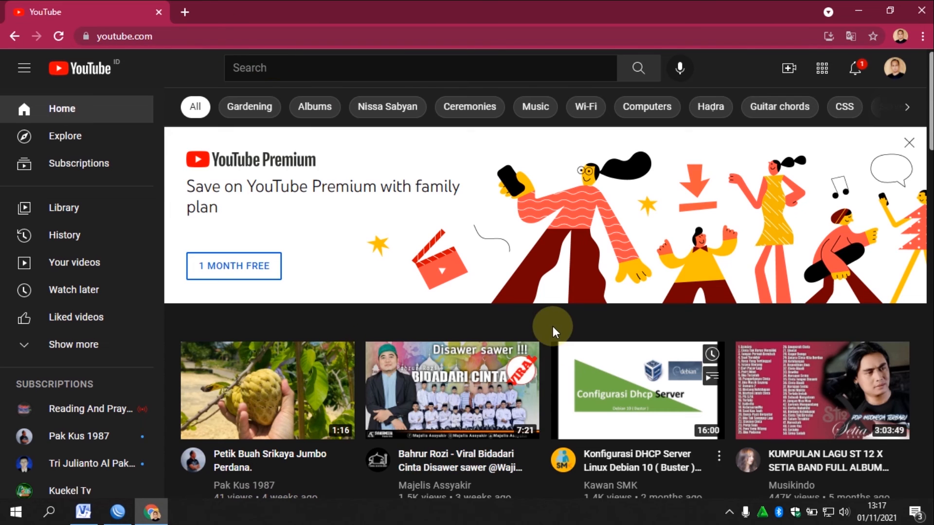
scroll(554, 333, down, 3)
Step: Search for speedtest cbn in a new tab, run the speed test at speedtest.cbn.id and close the browser
click(184, 12)
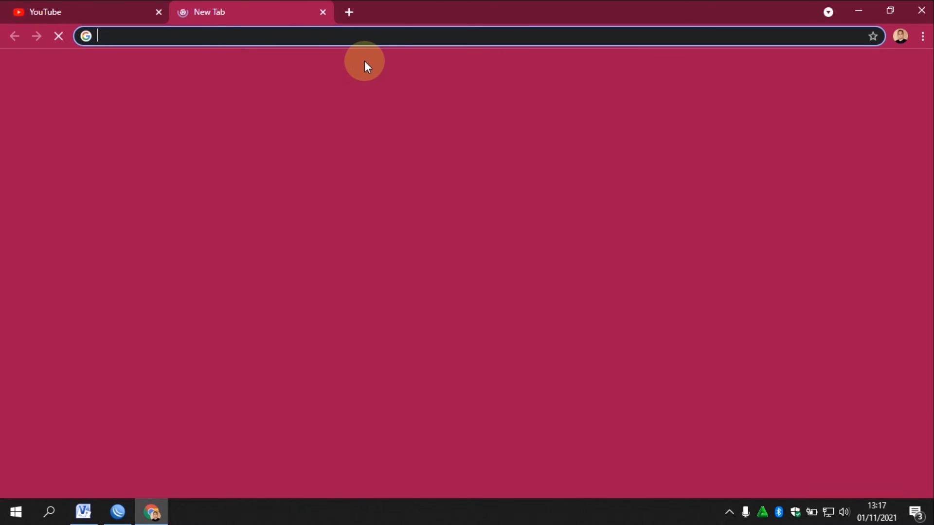
text(speddte)
key(Down)
key(Down)
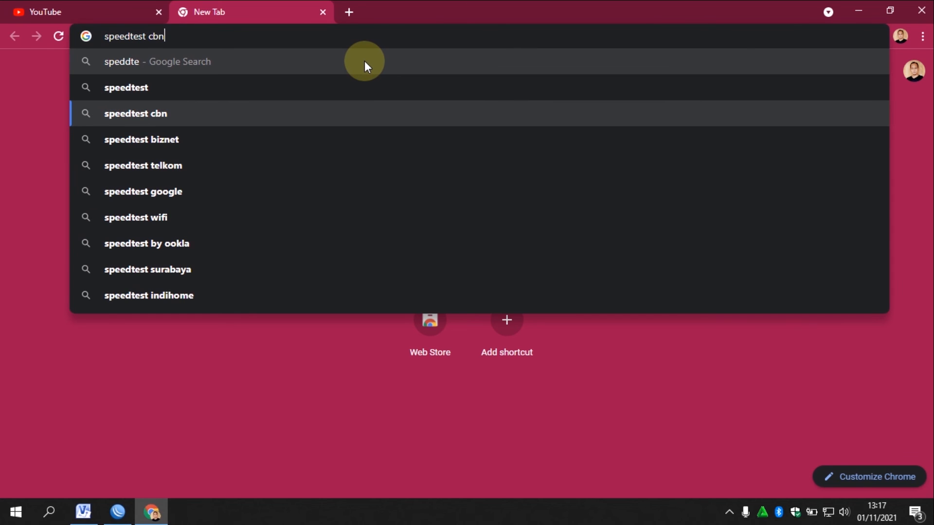
key(Return)
click(229, 202)
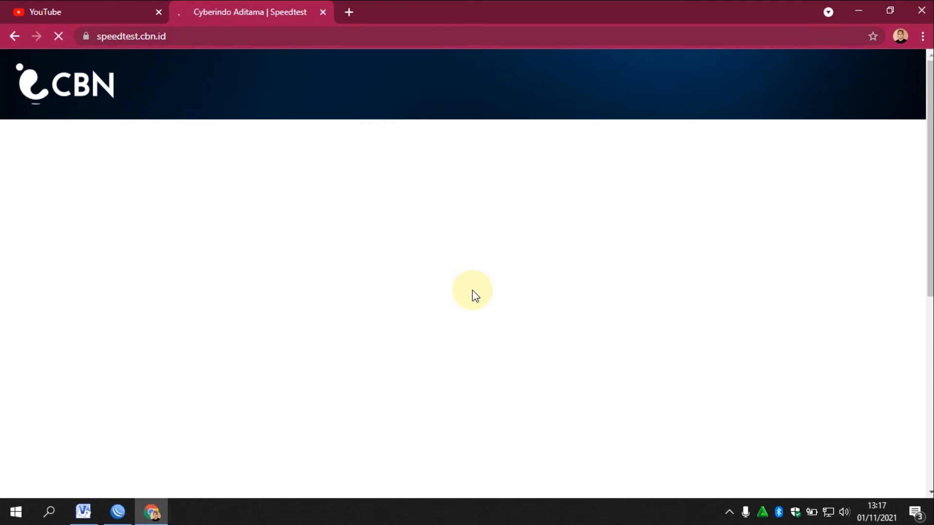
click(460, 316)
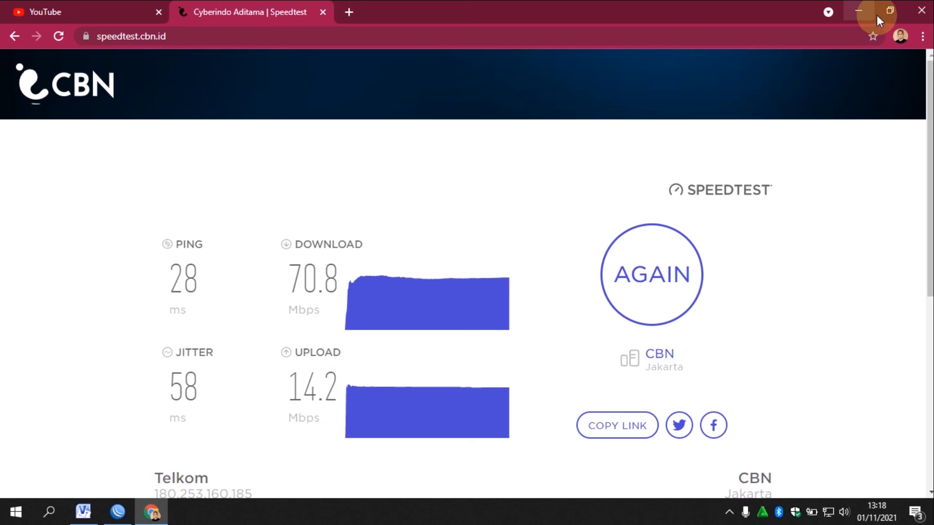
click(921, 10)
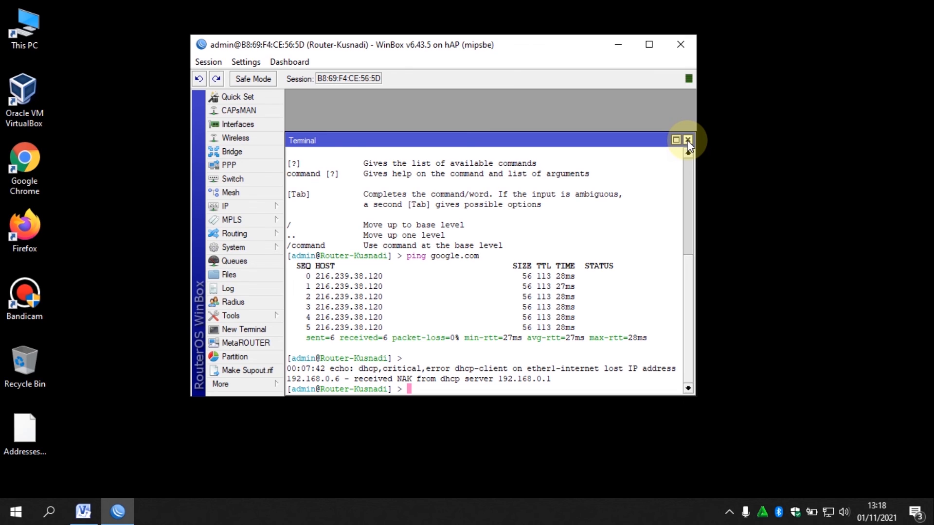
Step: Switch to the Visio drawing to review the router's network topology
click(83, 510)
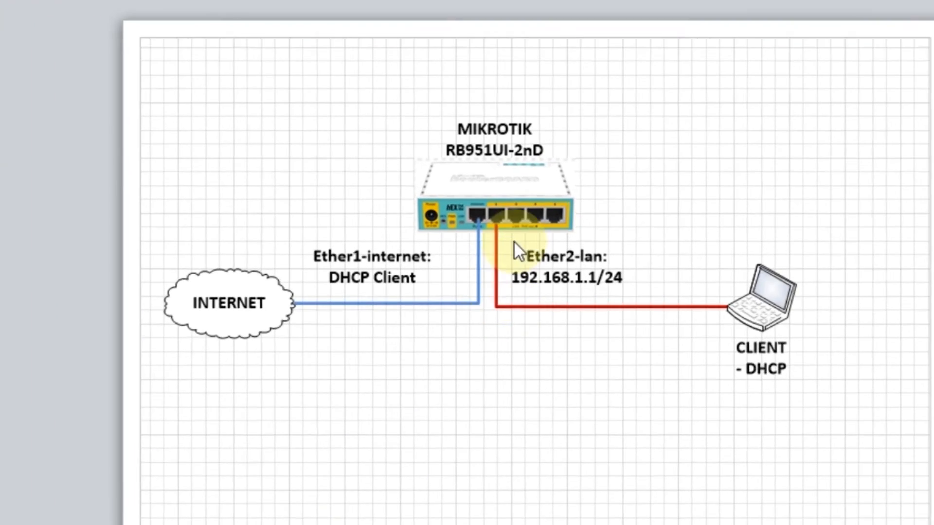